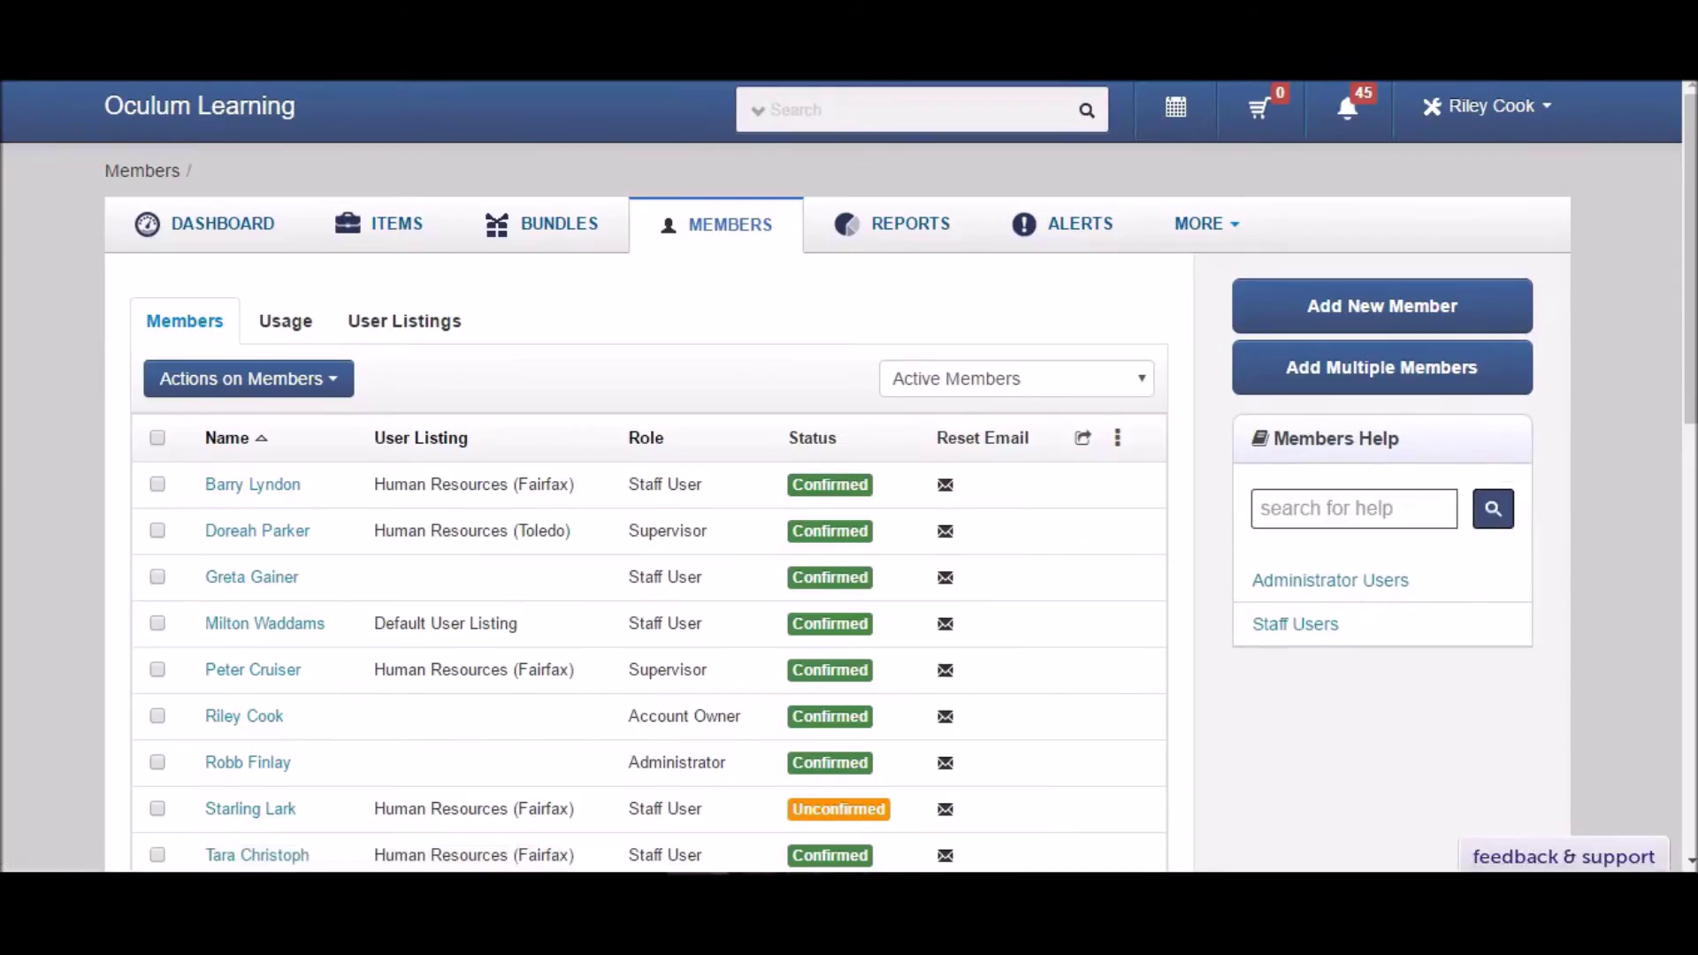
# Step: Leave the Members list for the company settings and view the Billing tab
pyautogui.scroll(-2, 849, 478)
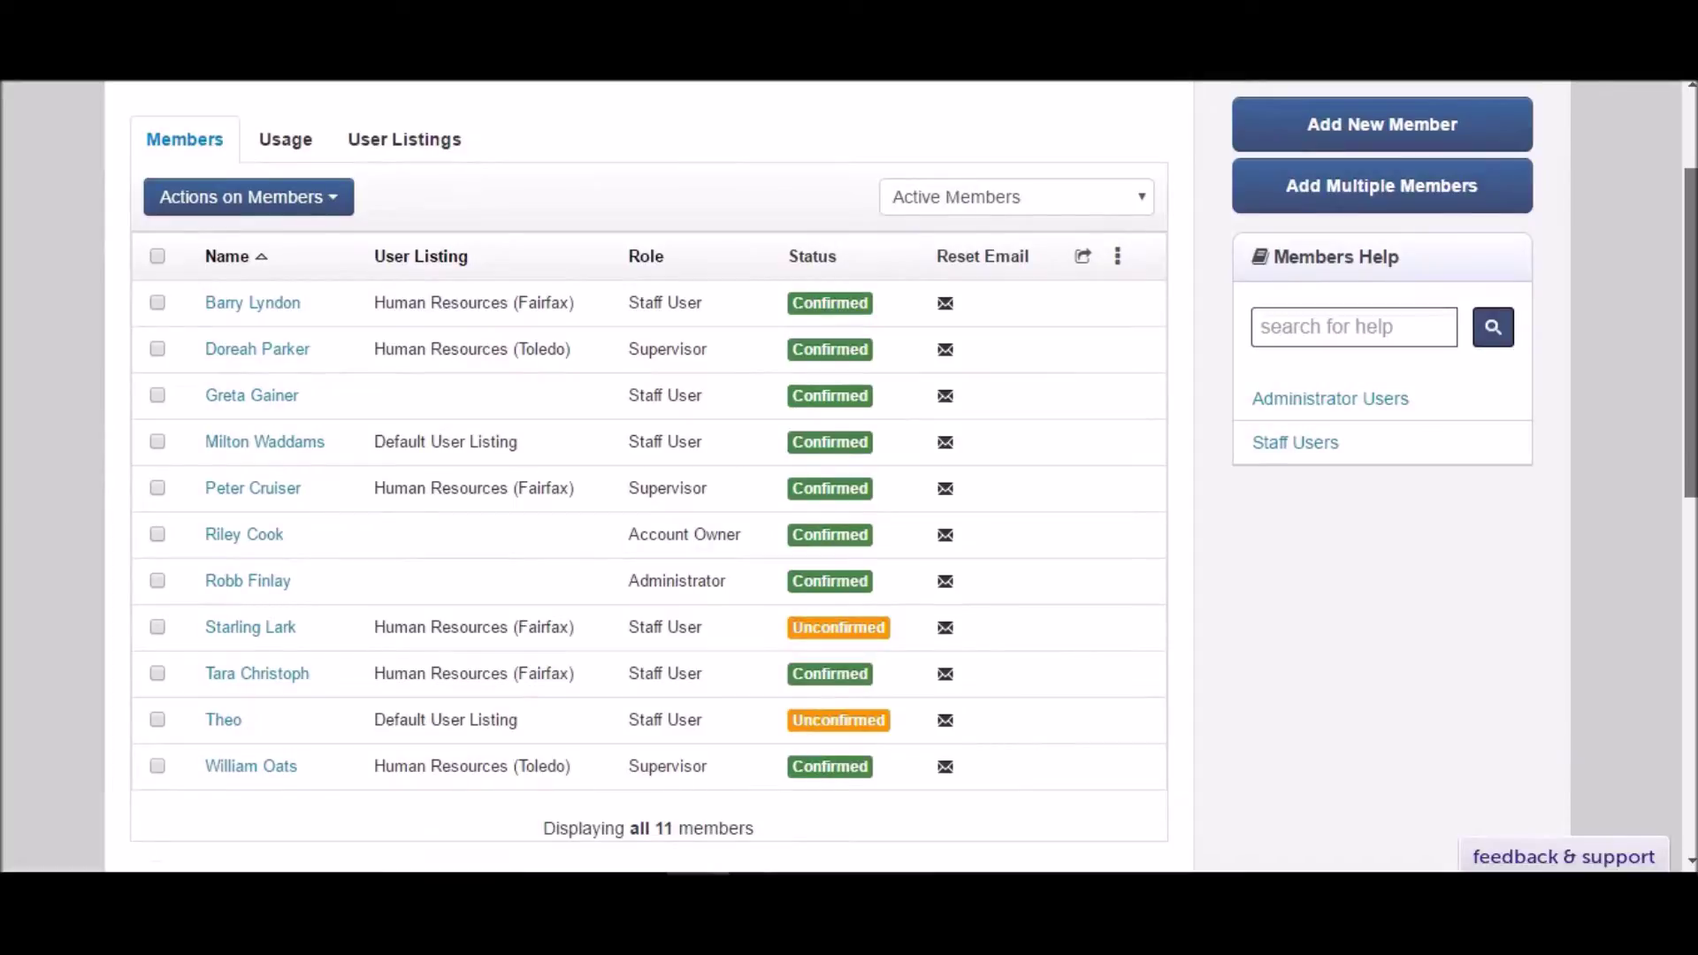
pyautogui.scroll(2, 849, 478)
pyautogui.click(1495, 107)
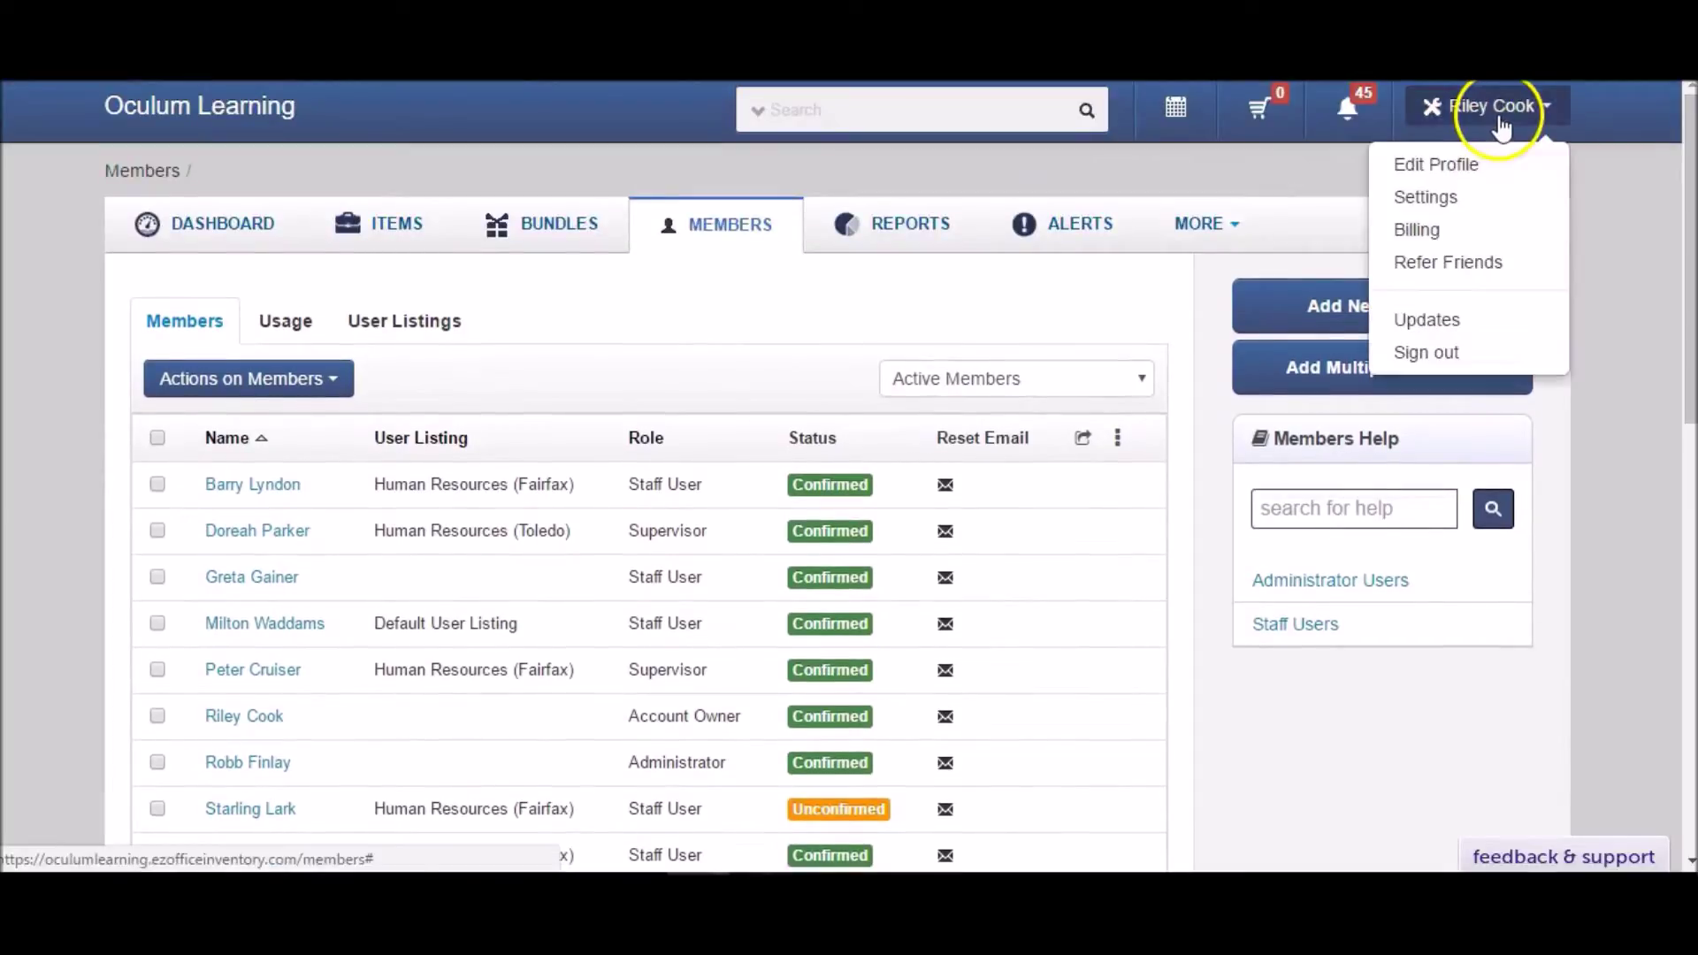
pyautogui.click(1485, 210)
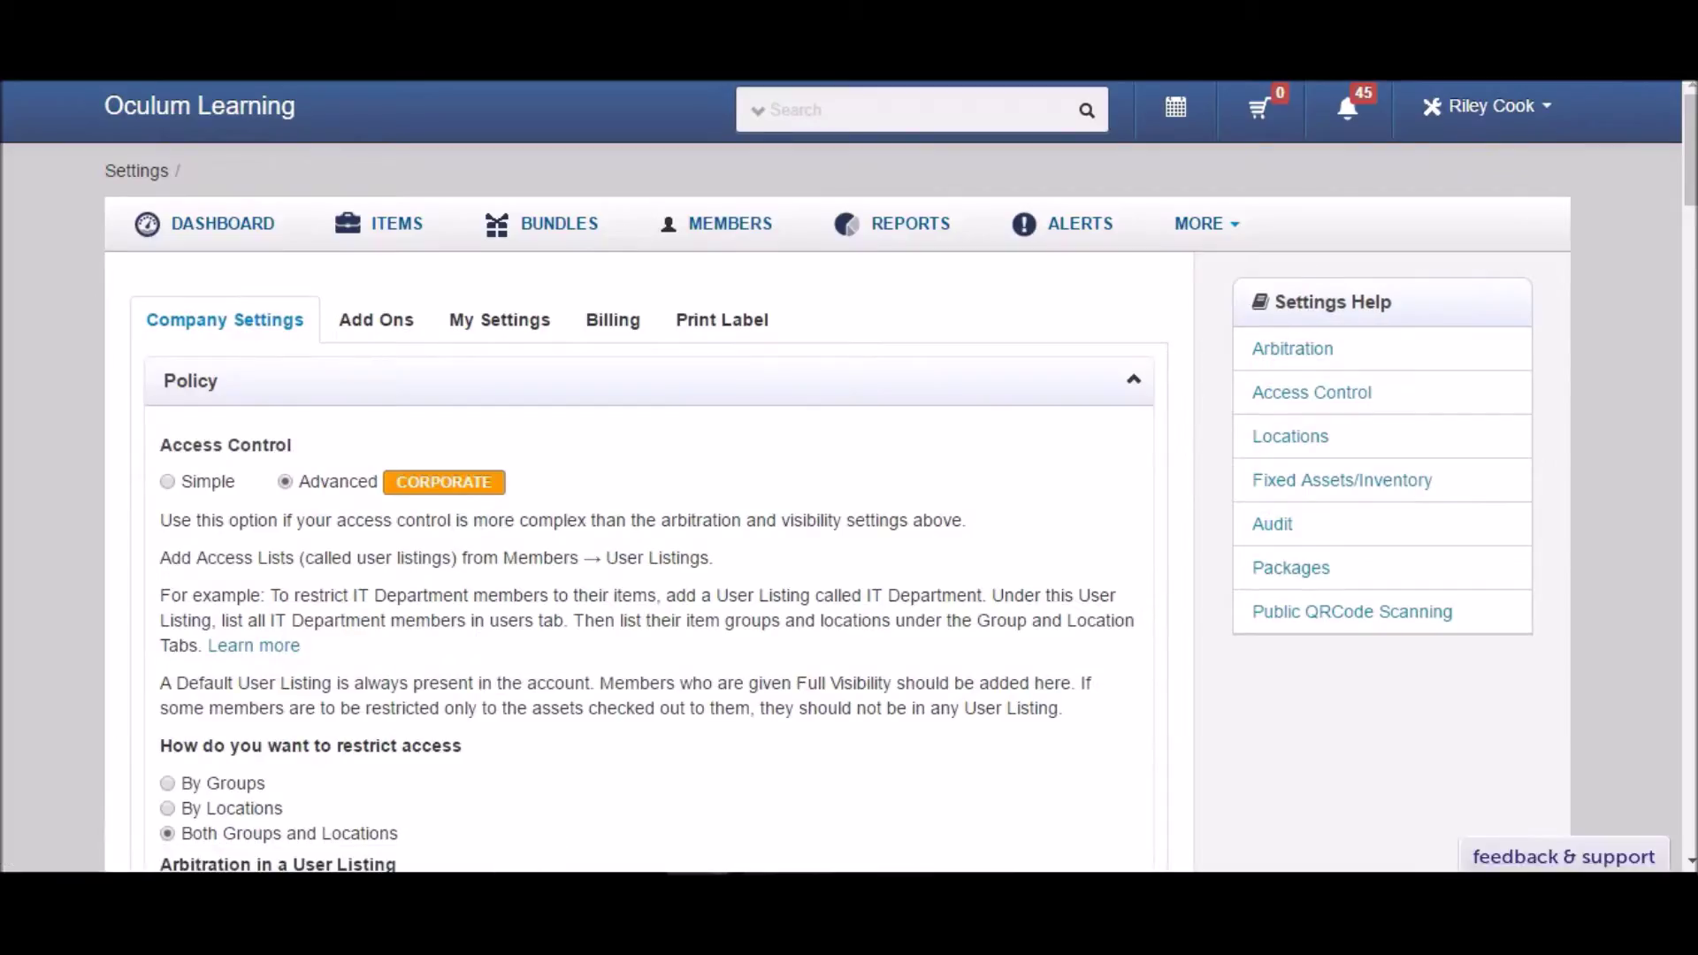
pyautogui.click(611, 345)
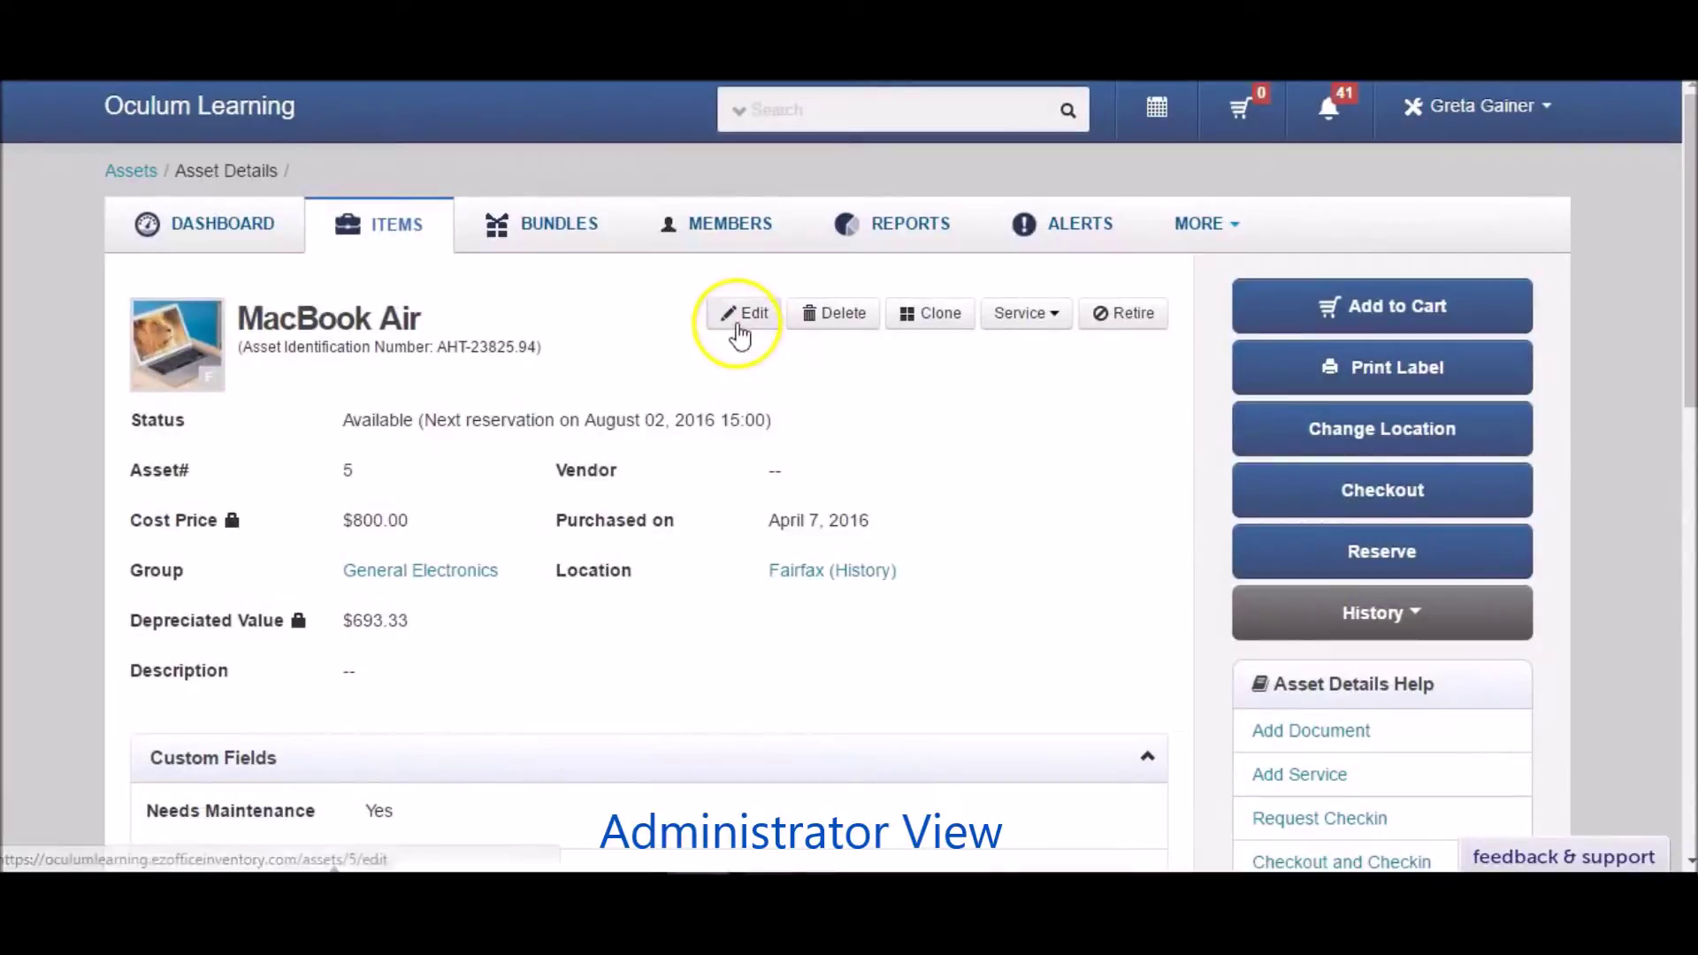
# Step: Set the MacBook Air's product model number to DHR-38234 and group to AV Equipment, then update it
pyautogui.click(738, 324)
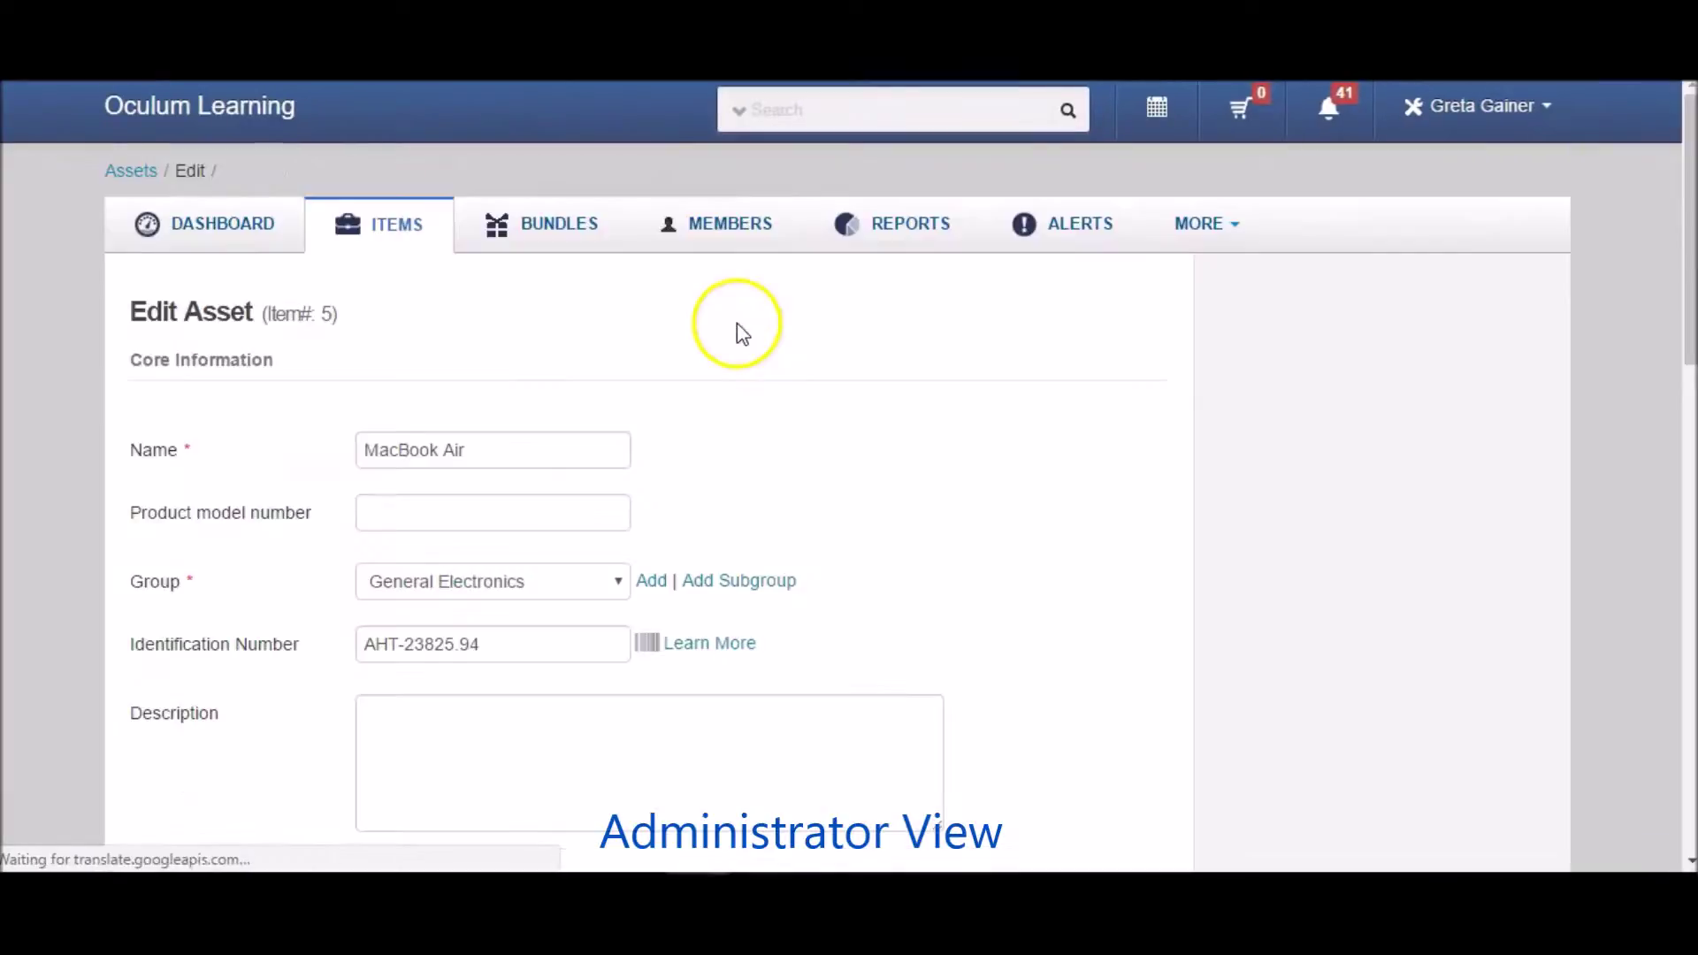
pyautogui.click(550, 498)
pyautogui.write('DHR-38234')
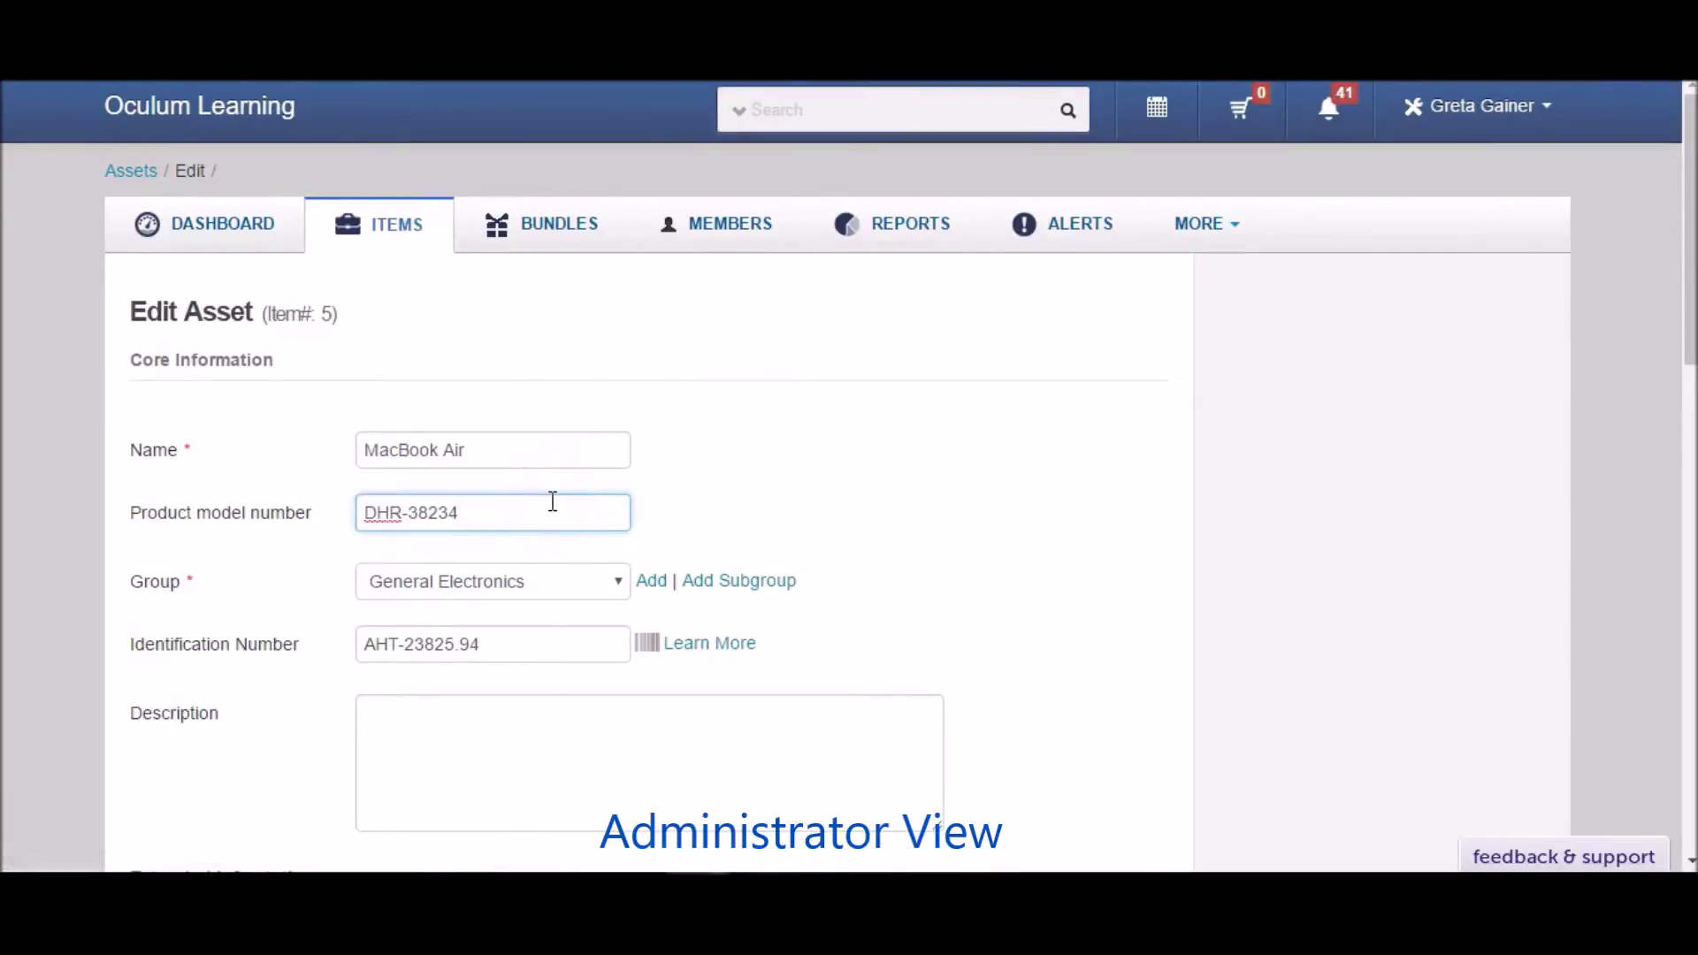
pyautogui.click(581, 588)
pyautogui.click(583, 635)
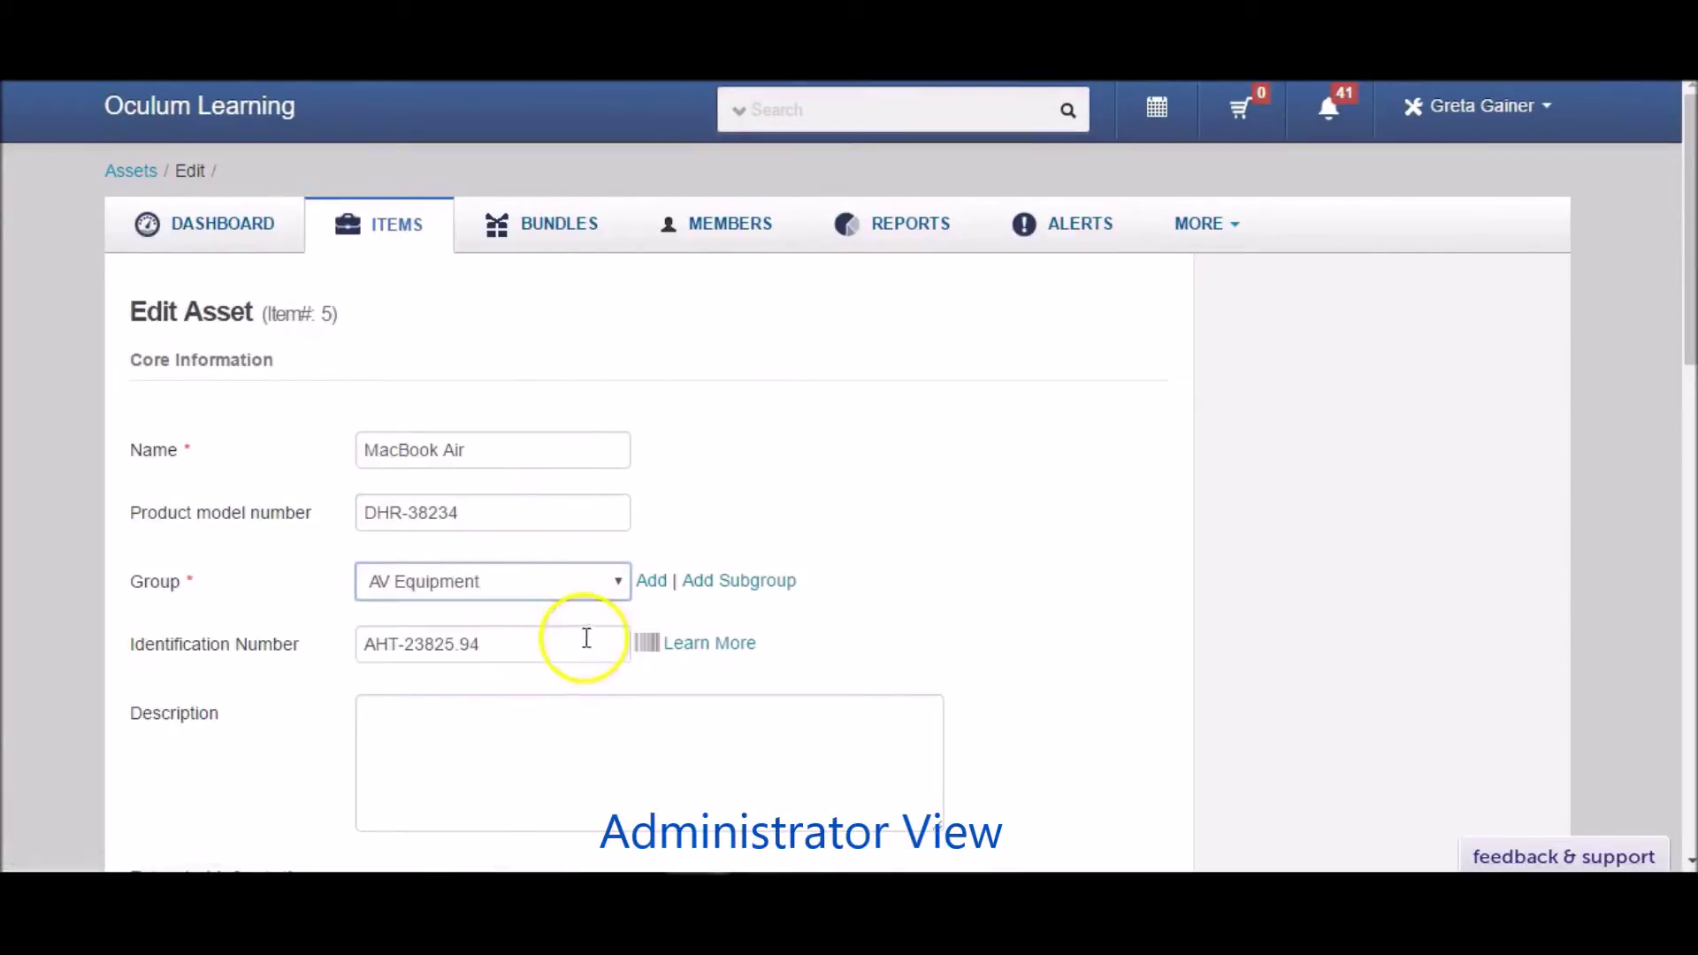
pyautogui.moveTo(1689, 283); pyautogui.dragTo(1689, 726)
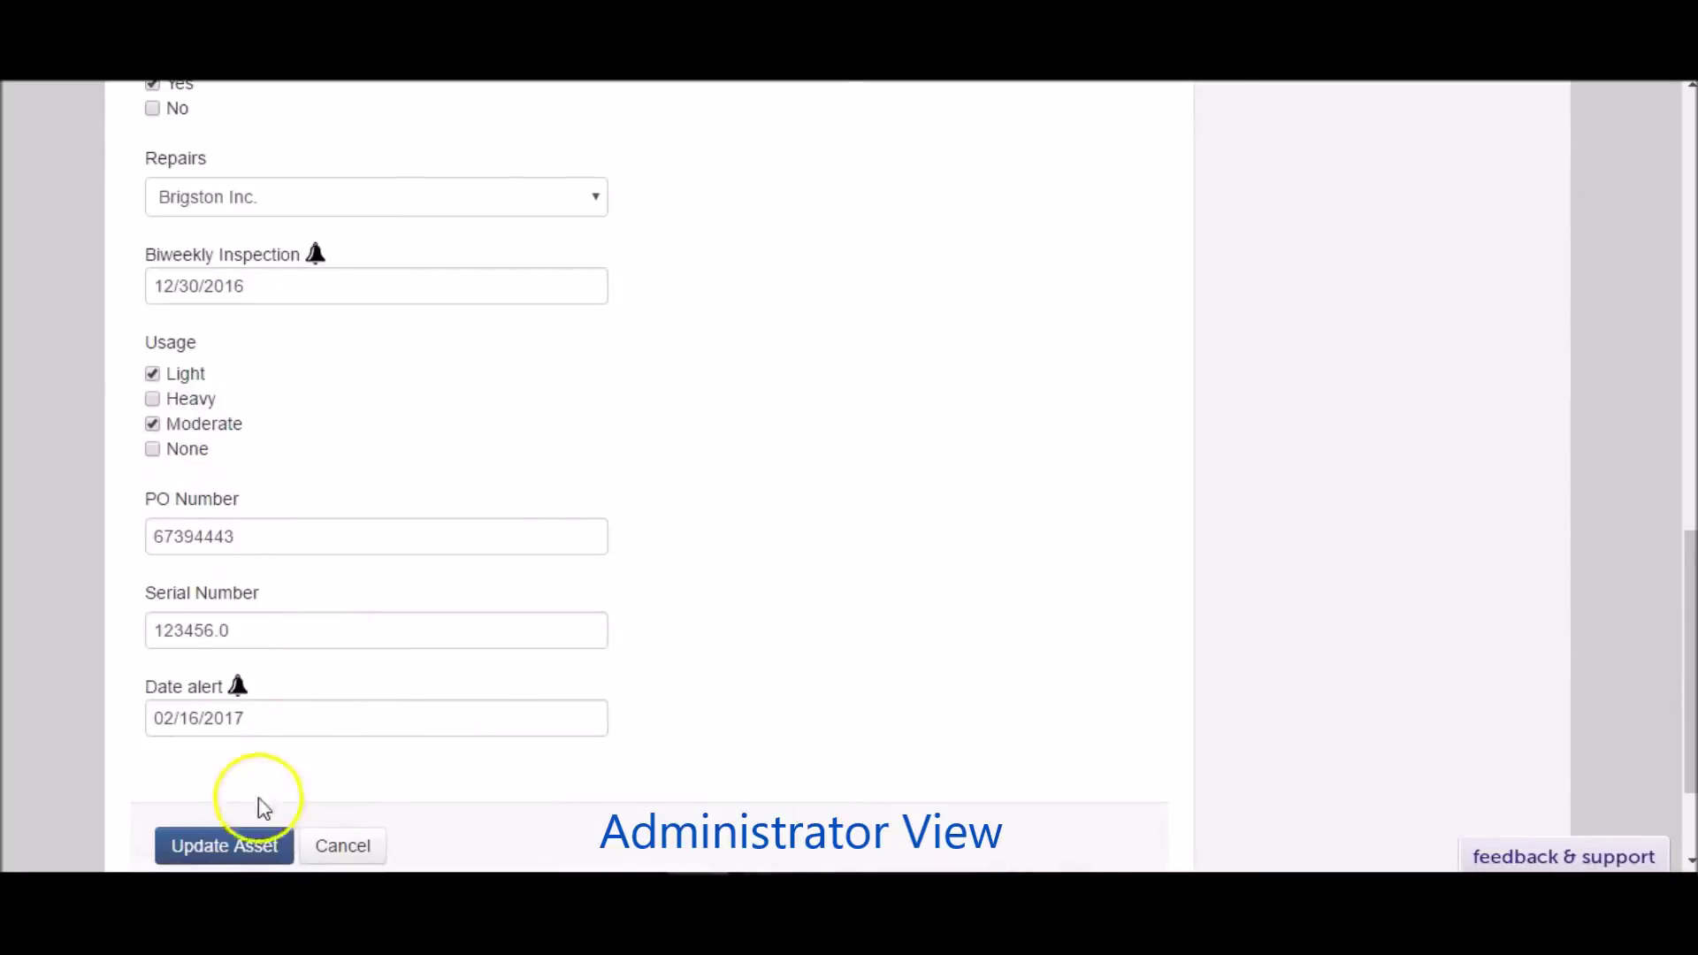
pyautogui.click(237, 847)
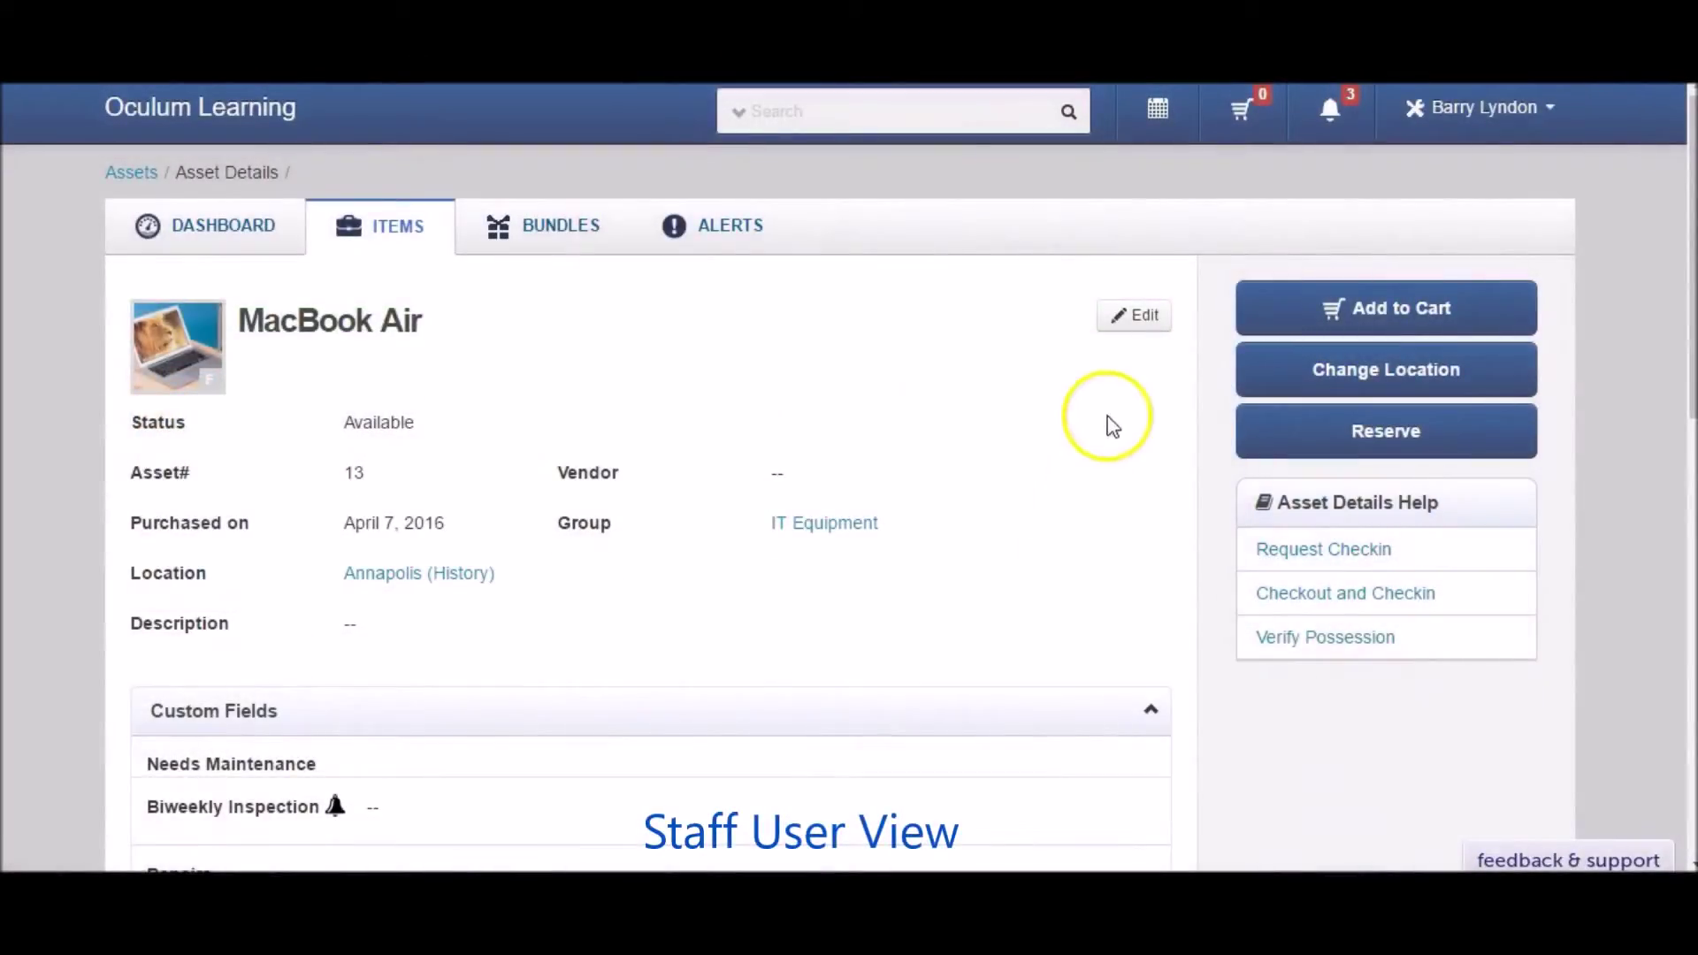
# Step: Edit asset 13 to location Fairfax with project number 5839274 and update it
pyautogui.click(1134, 316)
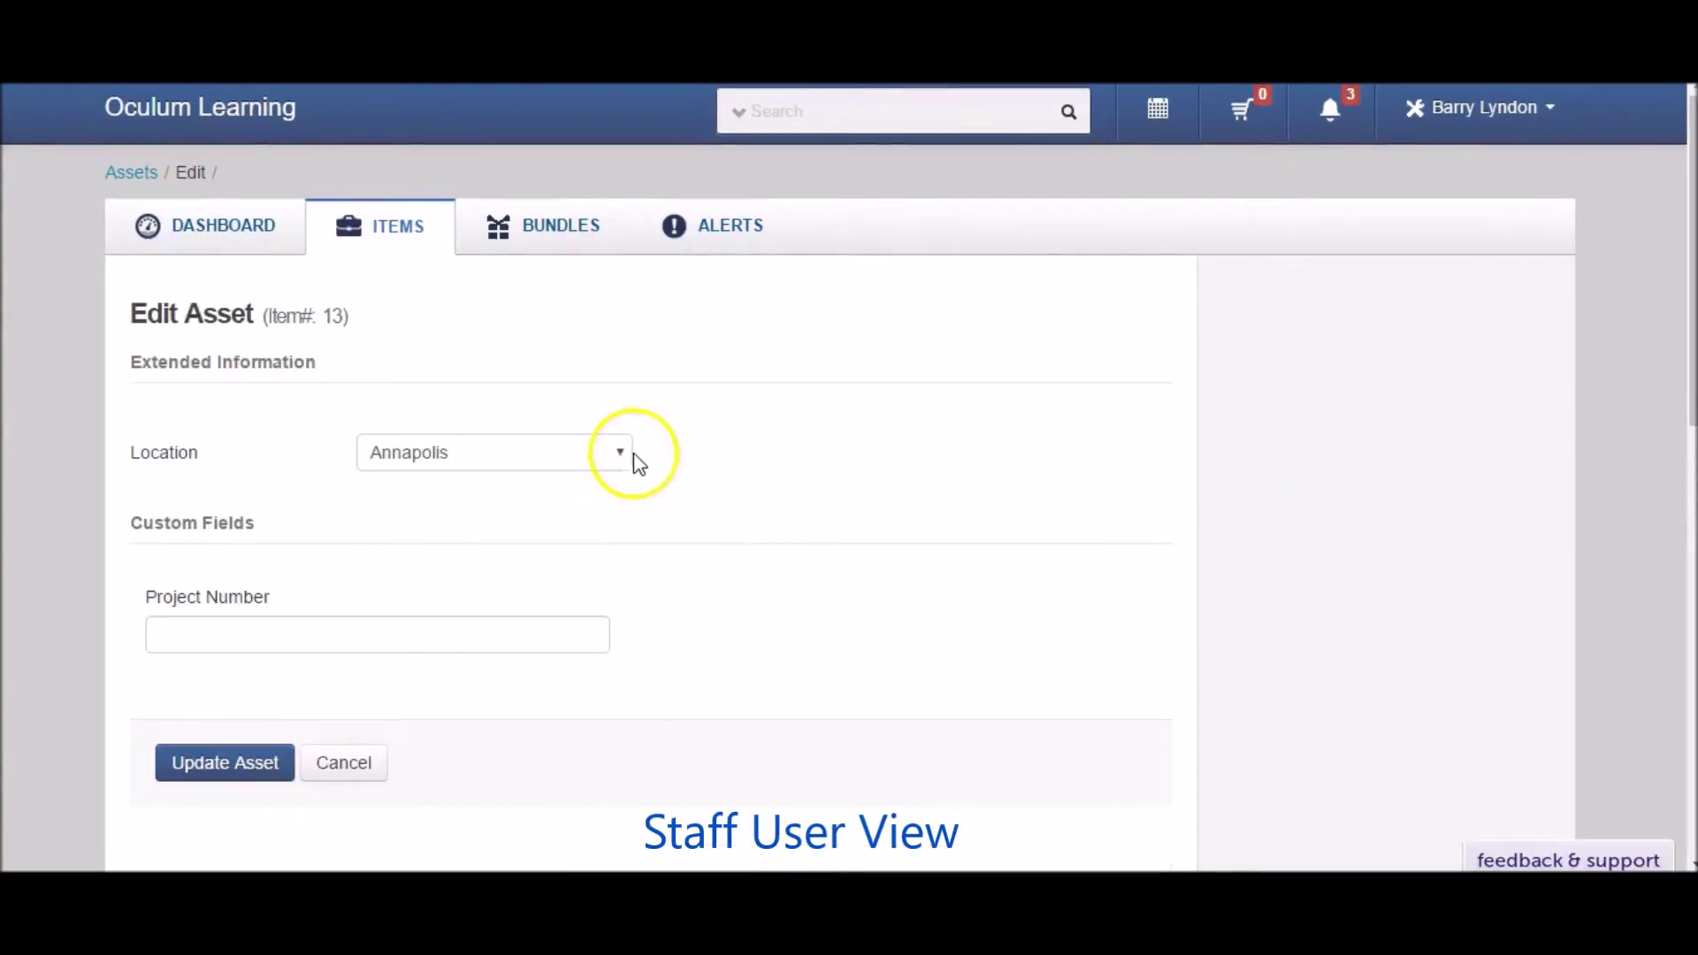
pyautogui.click(610, 461)
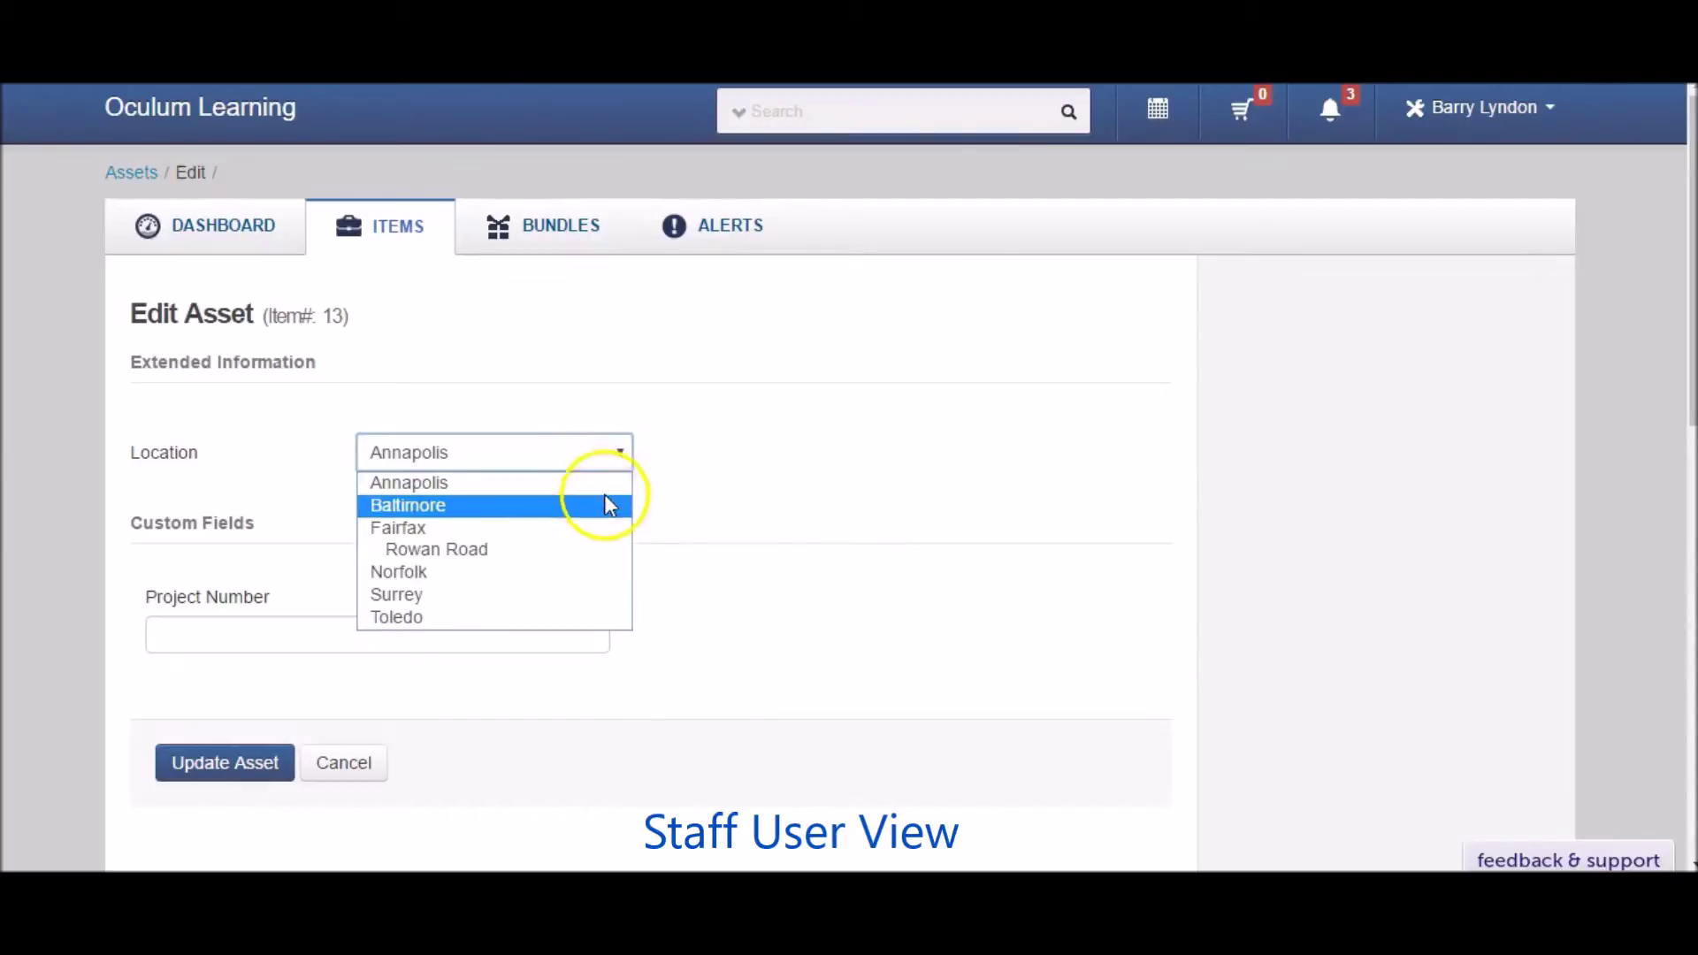
pyautogui.click(608, 530)
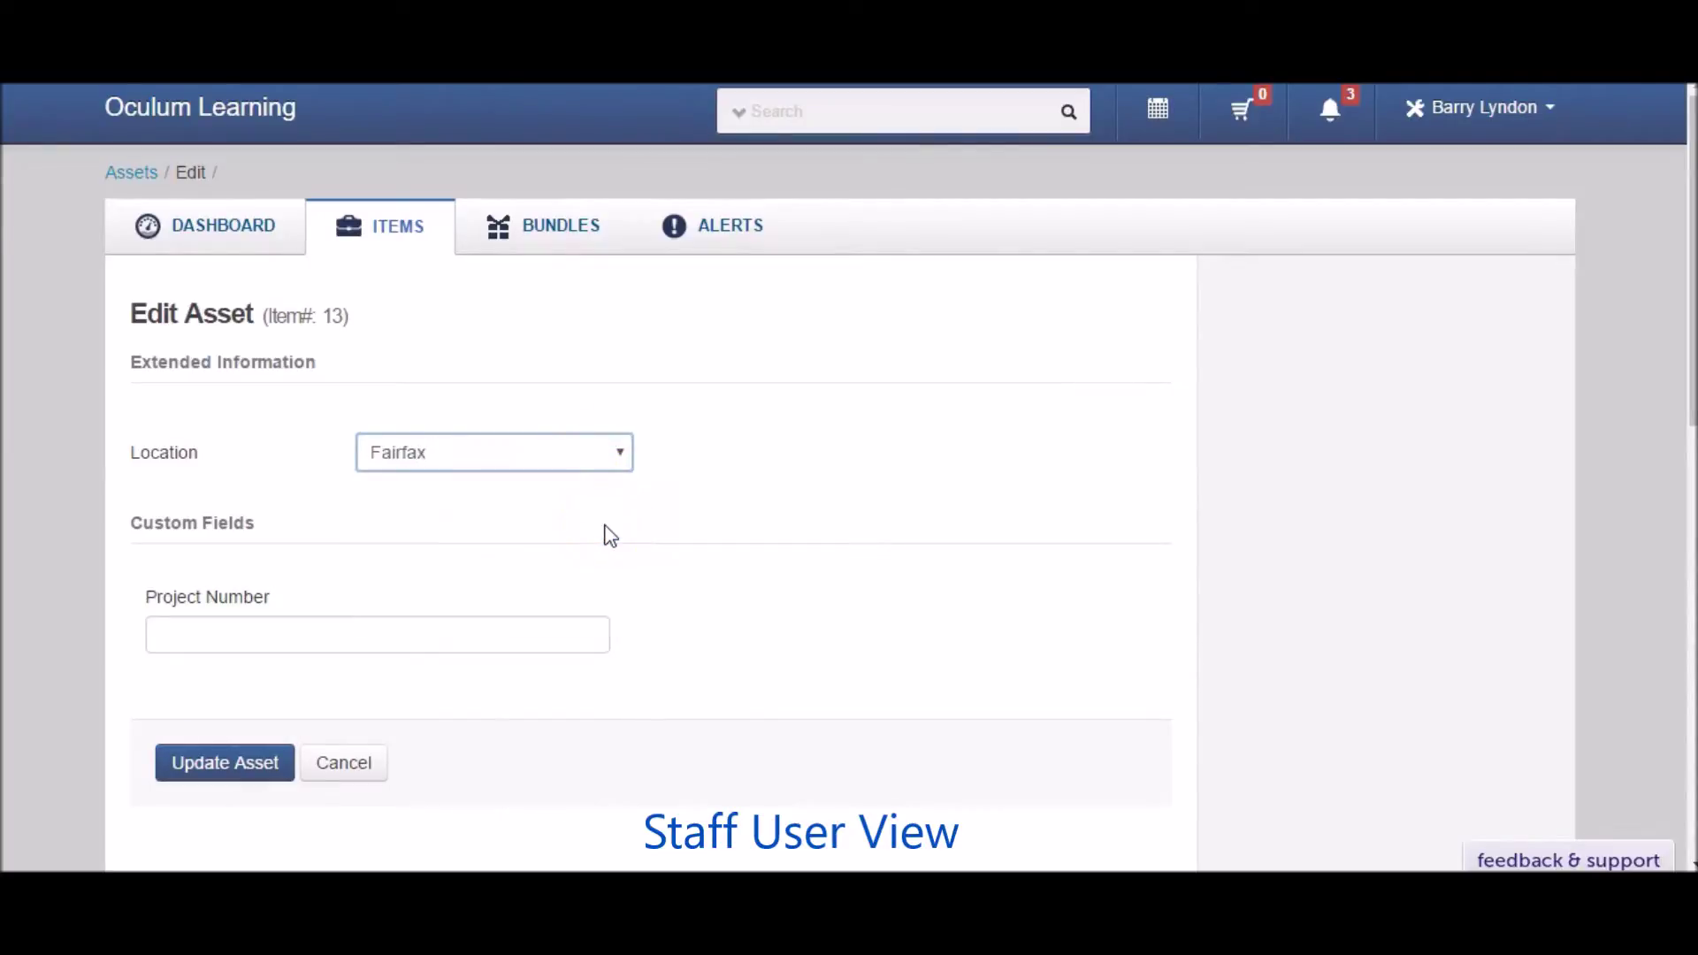
pyautogui.click(555, 629)
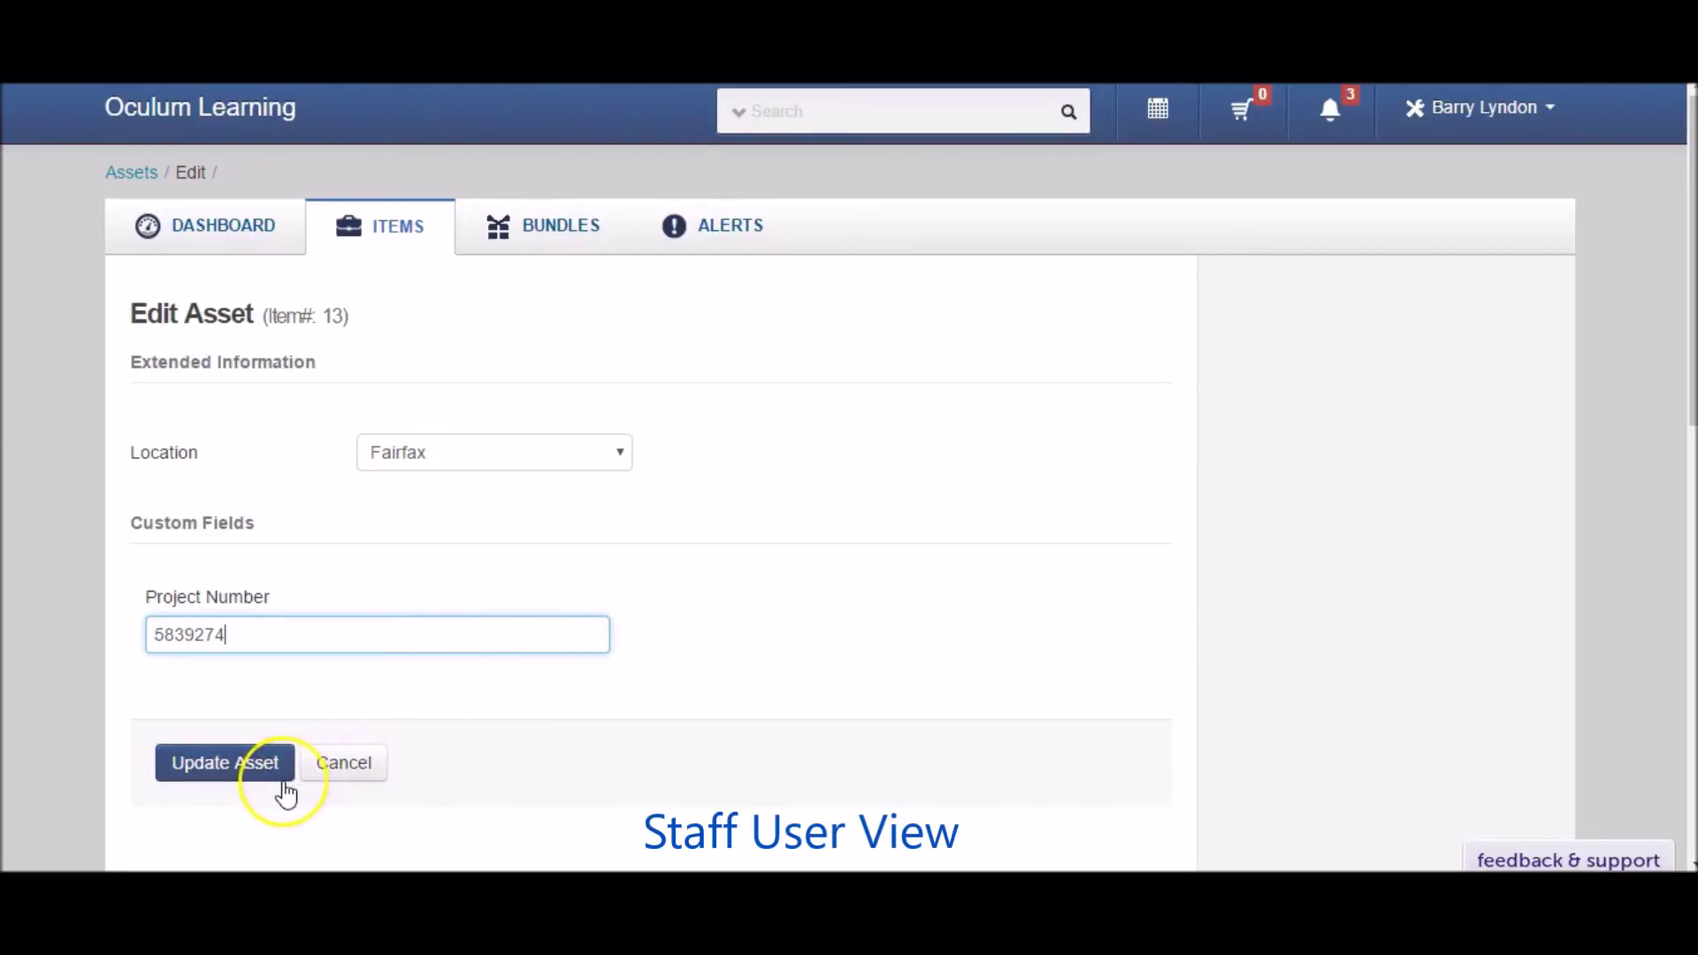
pyautogui.click(225, 763)
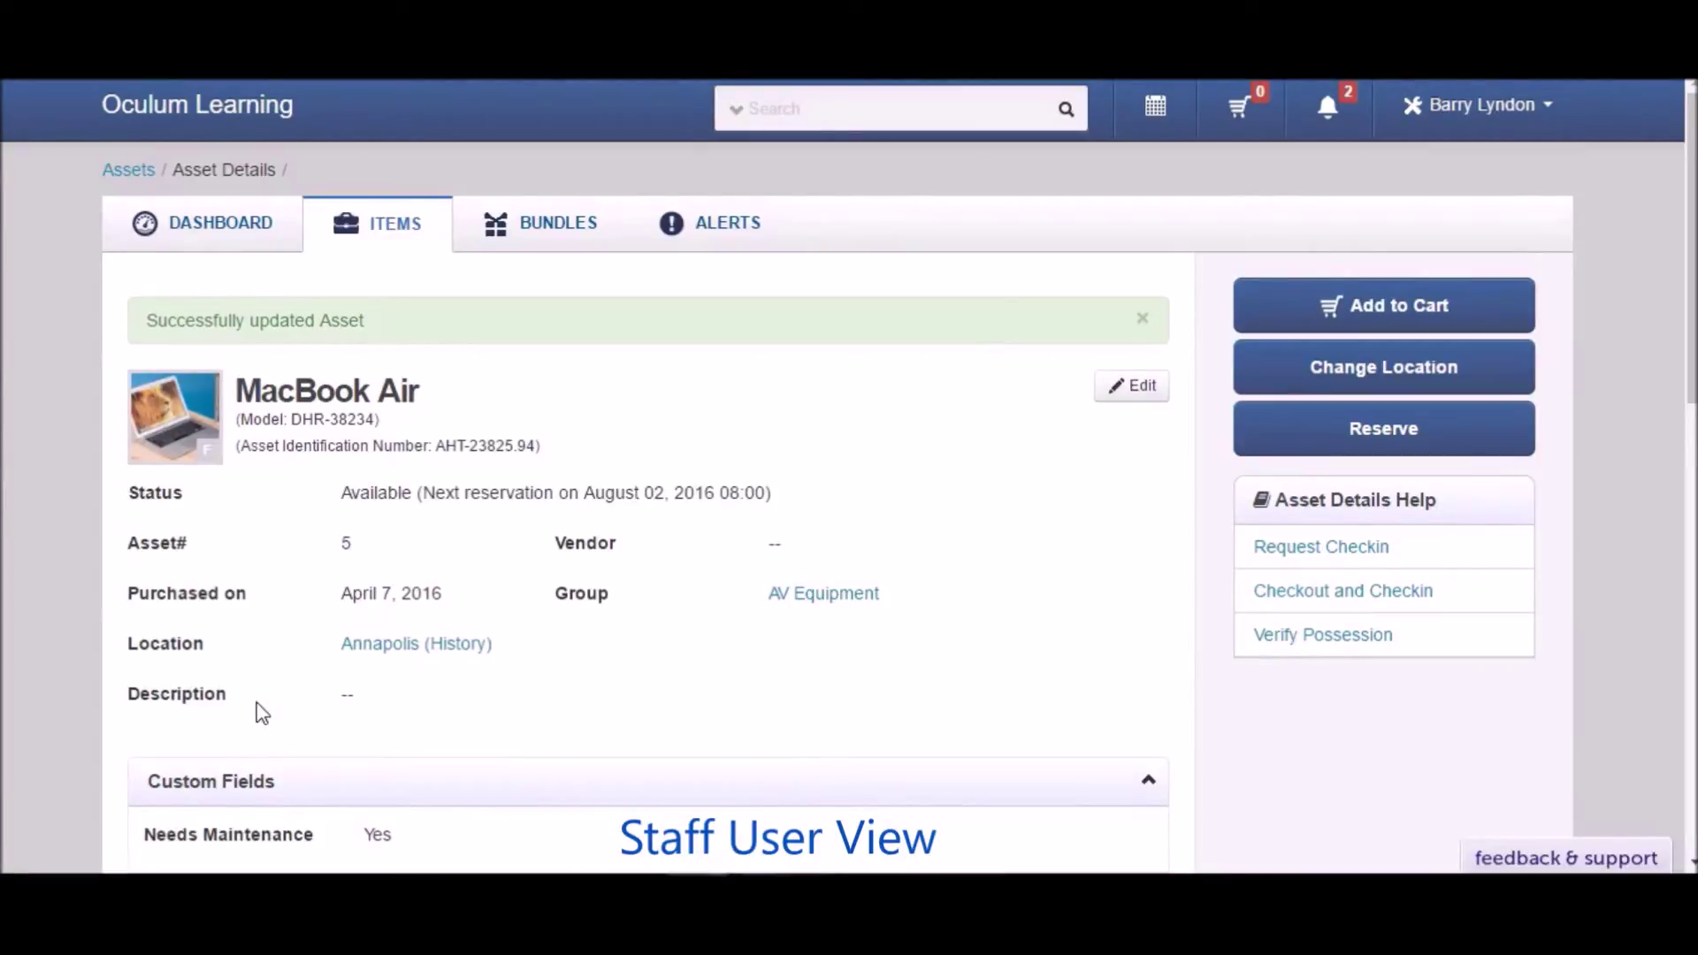
# Step: Submit a MacBook Air reservation request at Annapolis for 12/27/2016 to 1/3/2017
pyautogui.click(1282, 438)
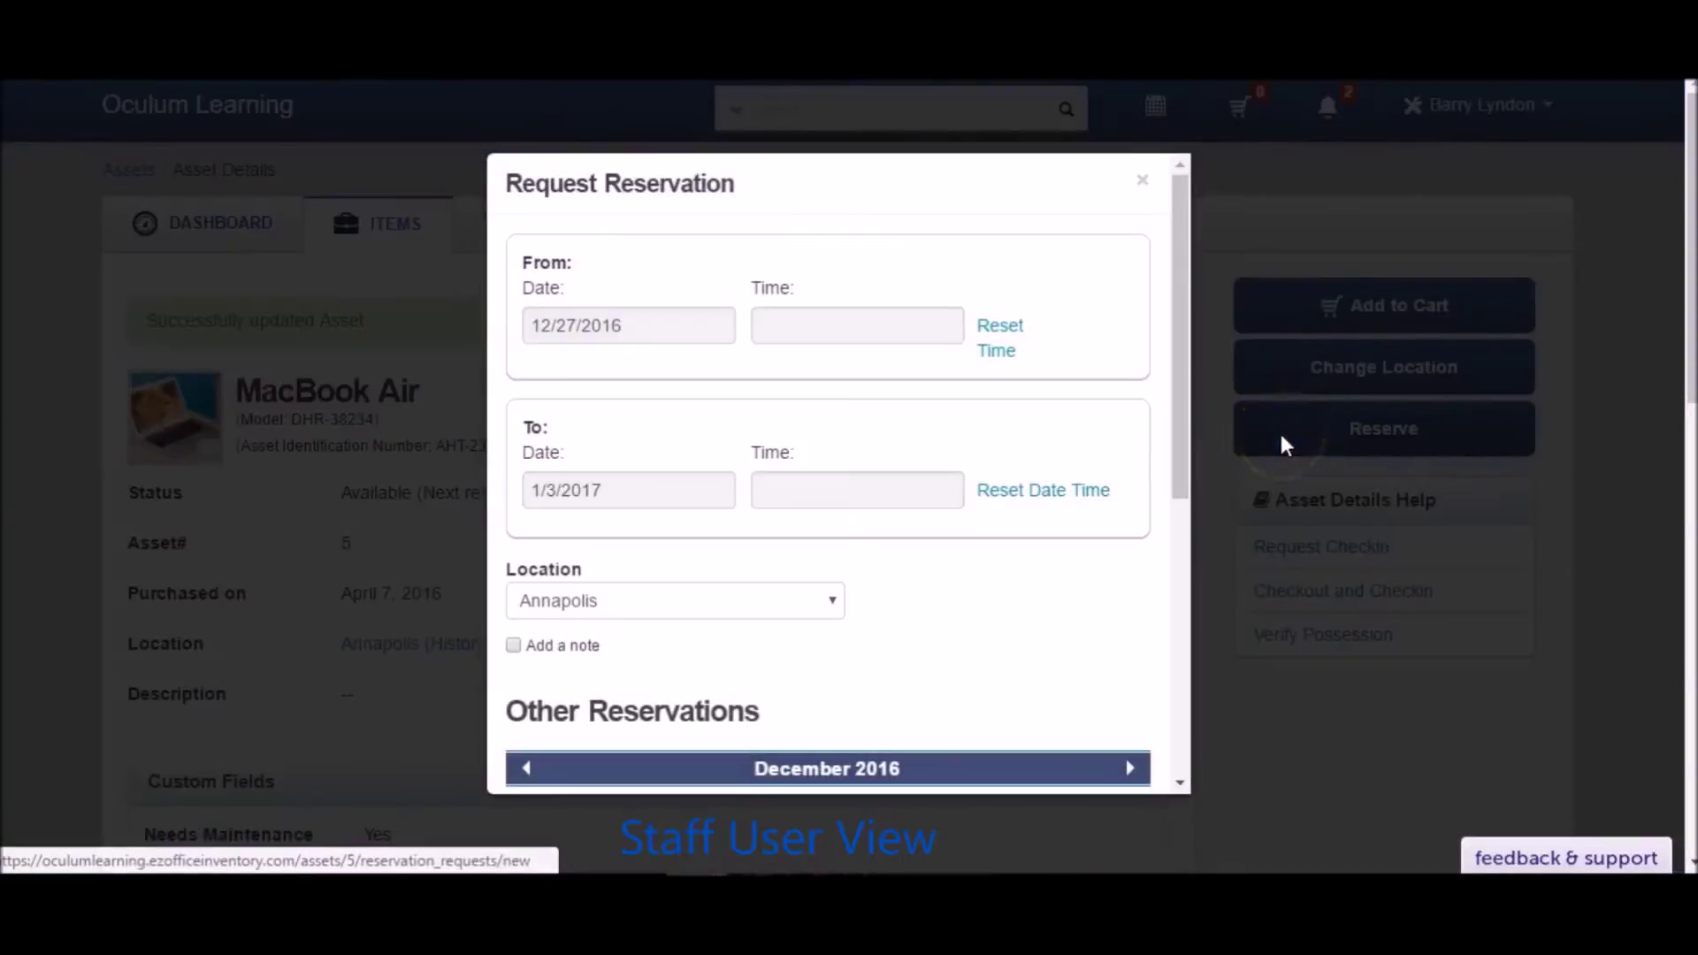
pyautogui.moveTo(1182, 384); pyautogui.dragTo(1172, 673)
pyautogui.click(1000, 768)
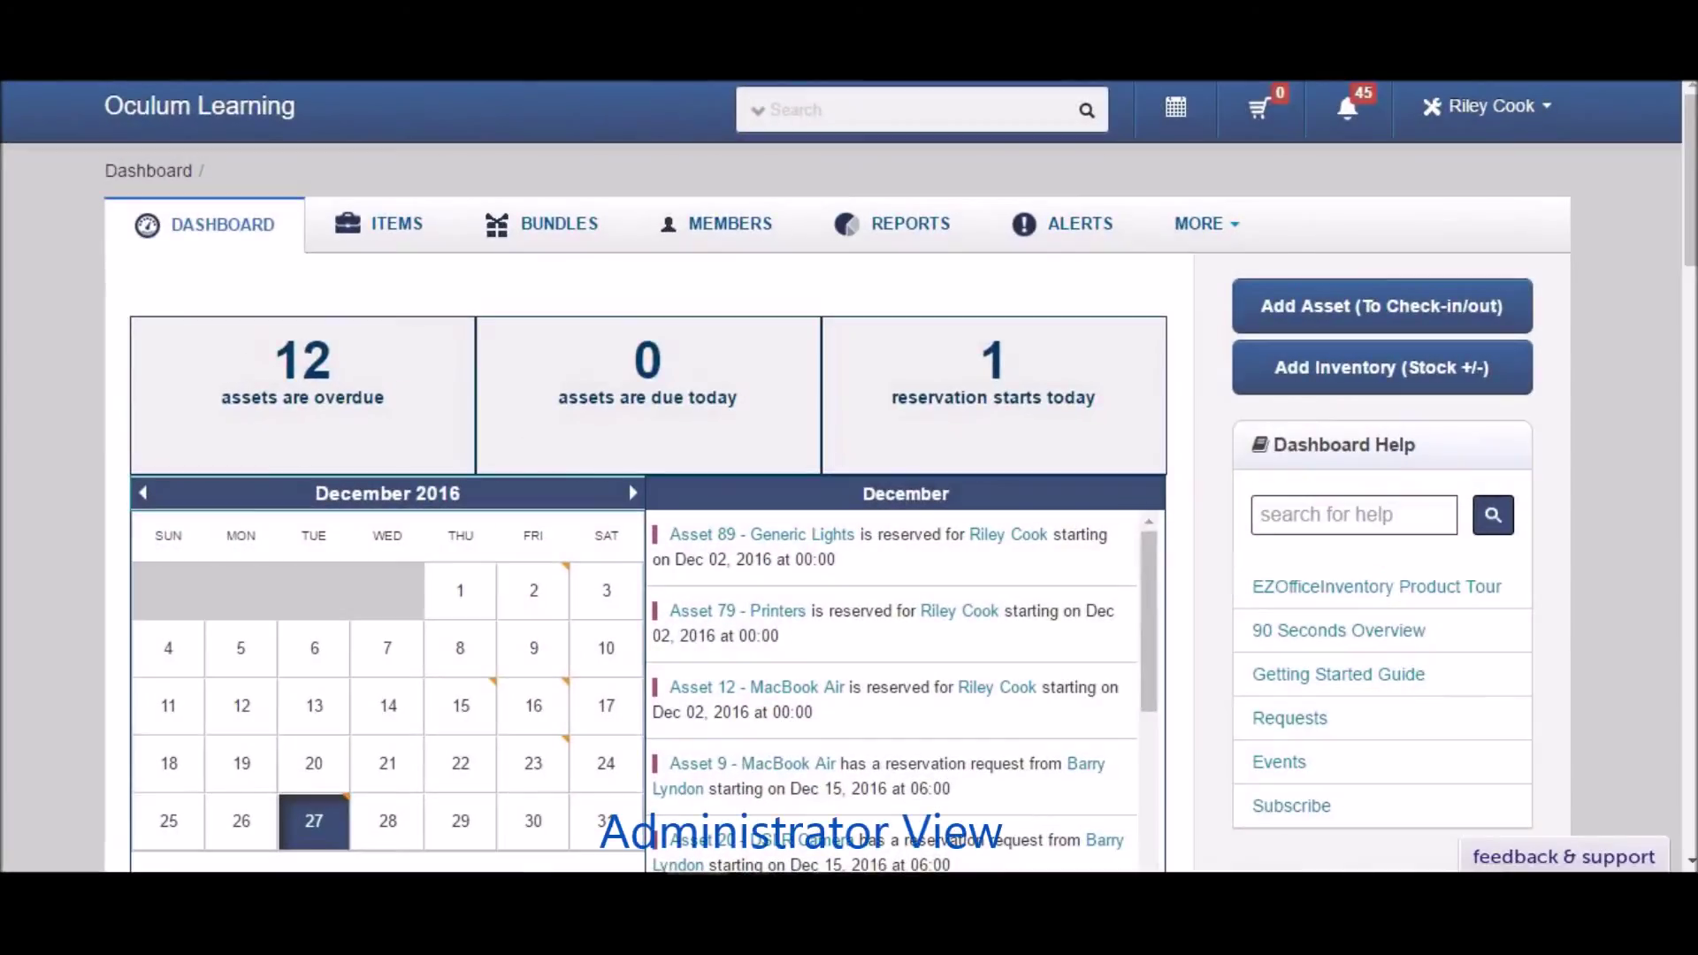
# Step: Open the latest MacBook Air request under Reservations > Requests and approve it
pyautogui.click(1347, 108)
pyautogui.click(1274, 224)
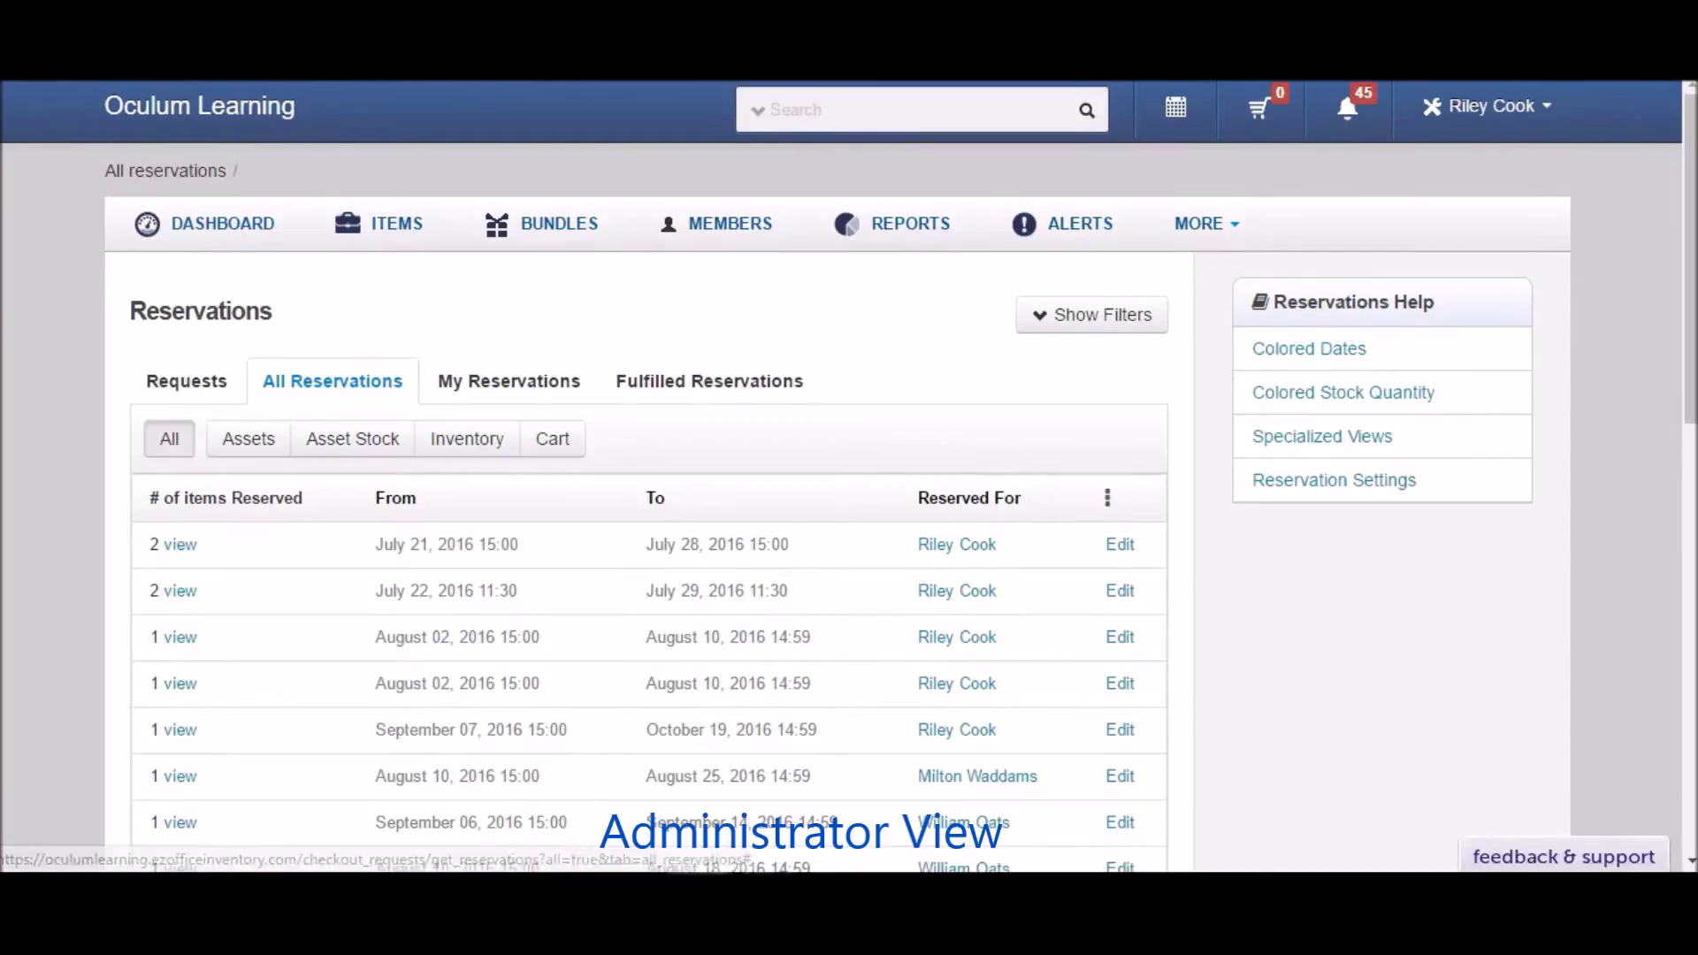
pyautogui.click(199, 389)
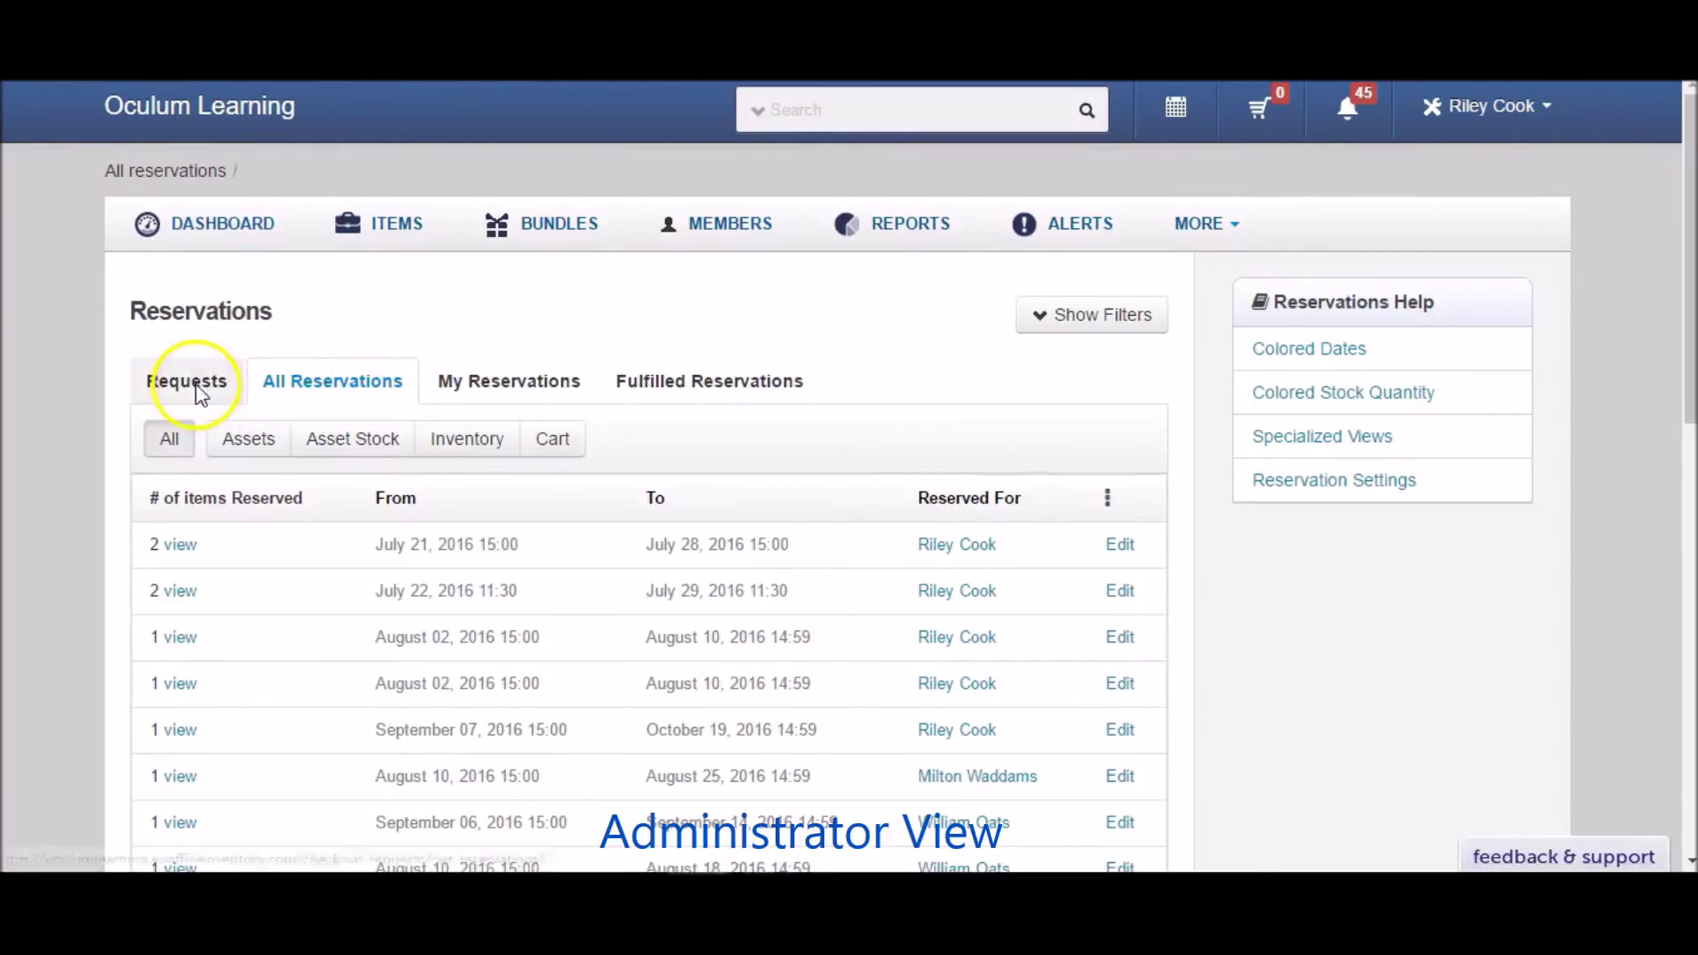
pyautogui.moveTo(1686, 284); pyautogui.dragTo(1687, 487)
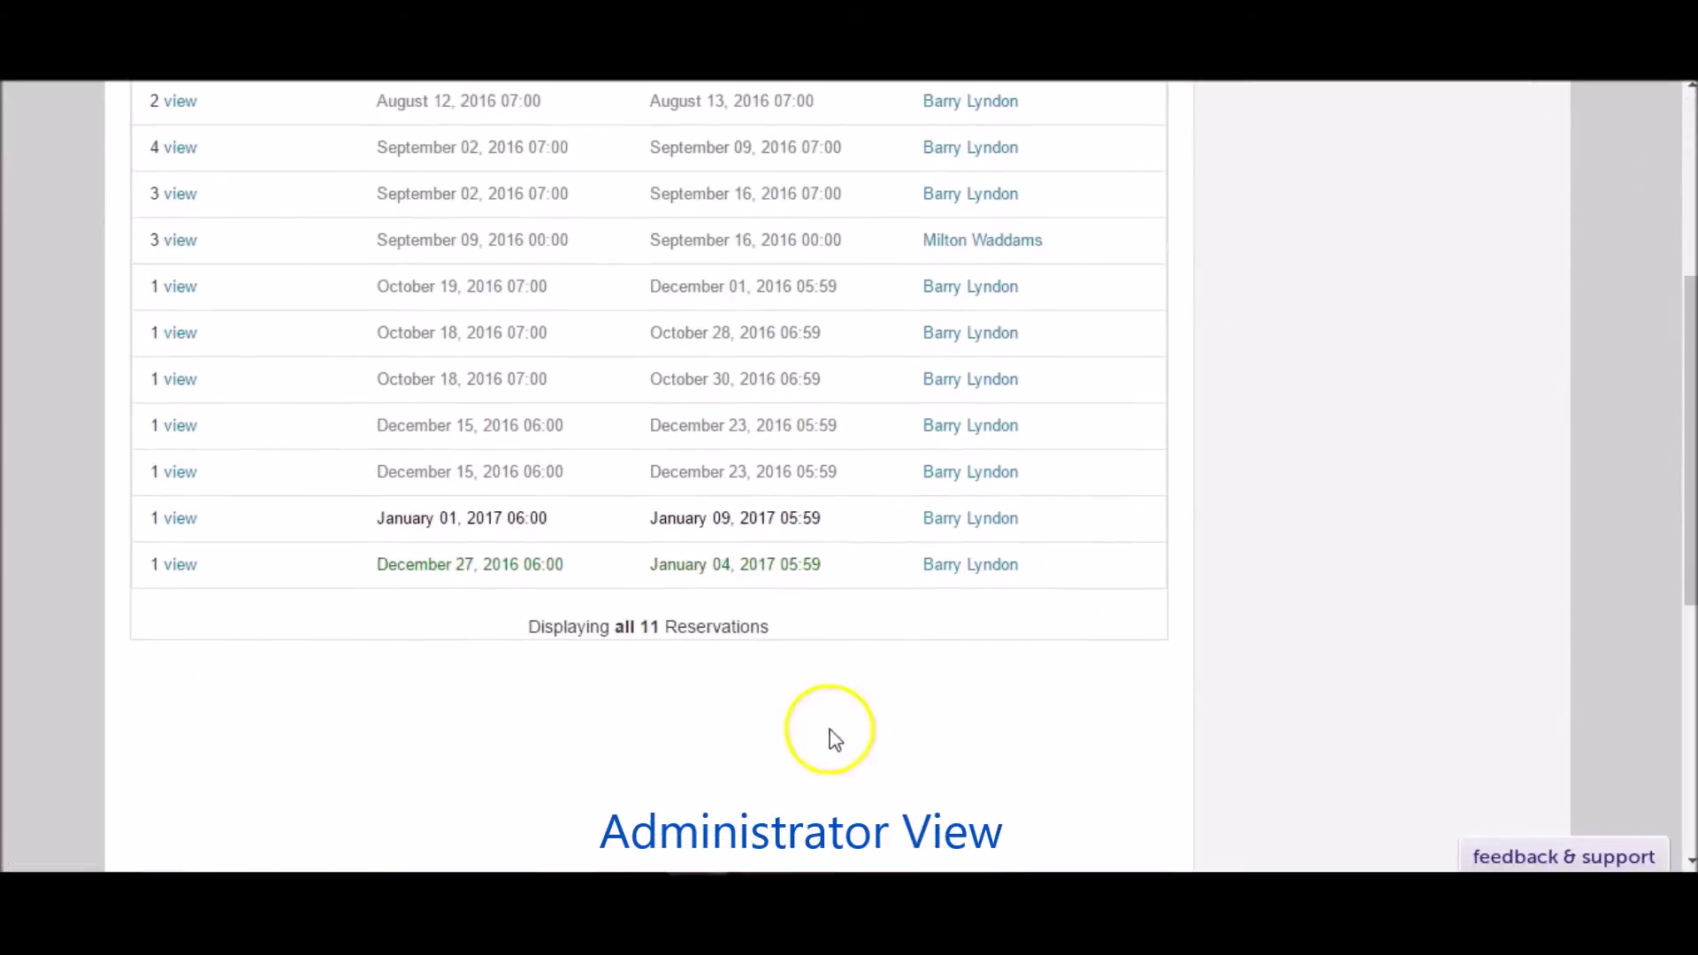
pyautogui.click(191, 566)
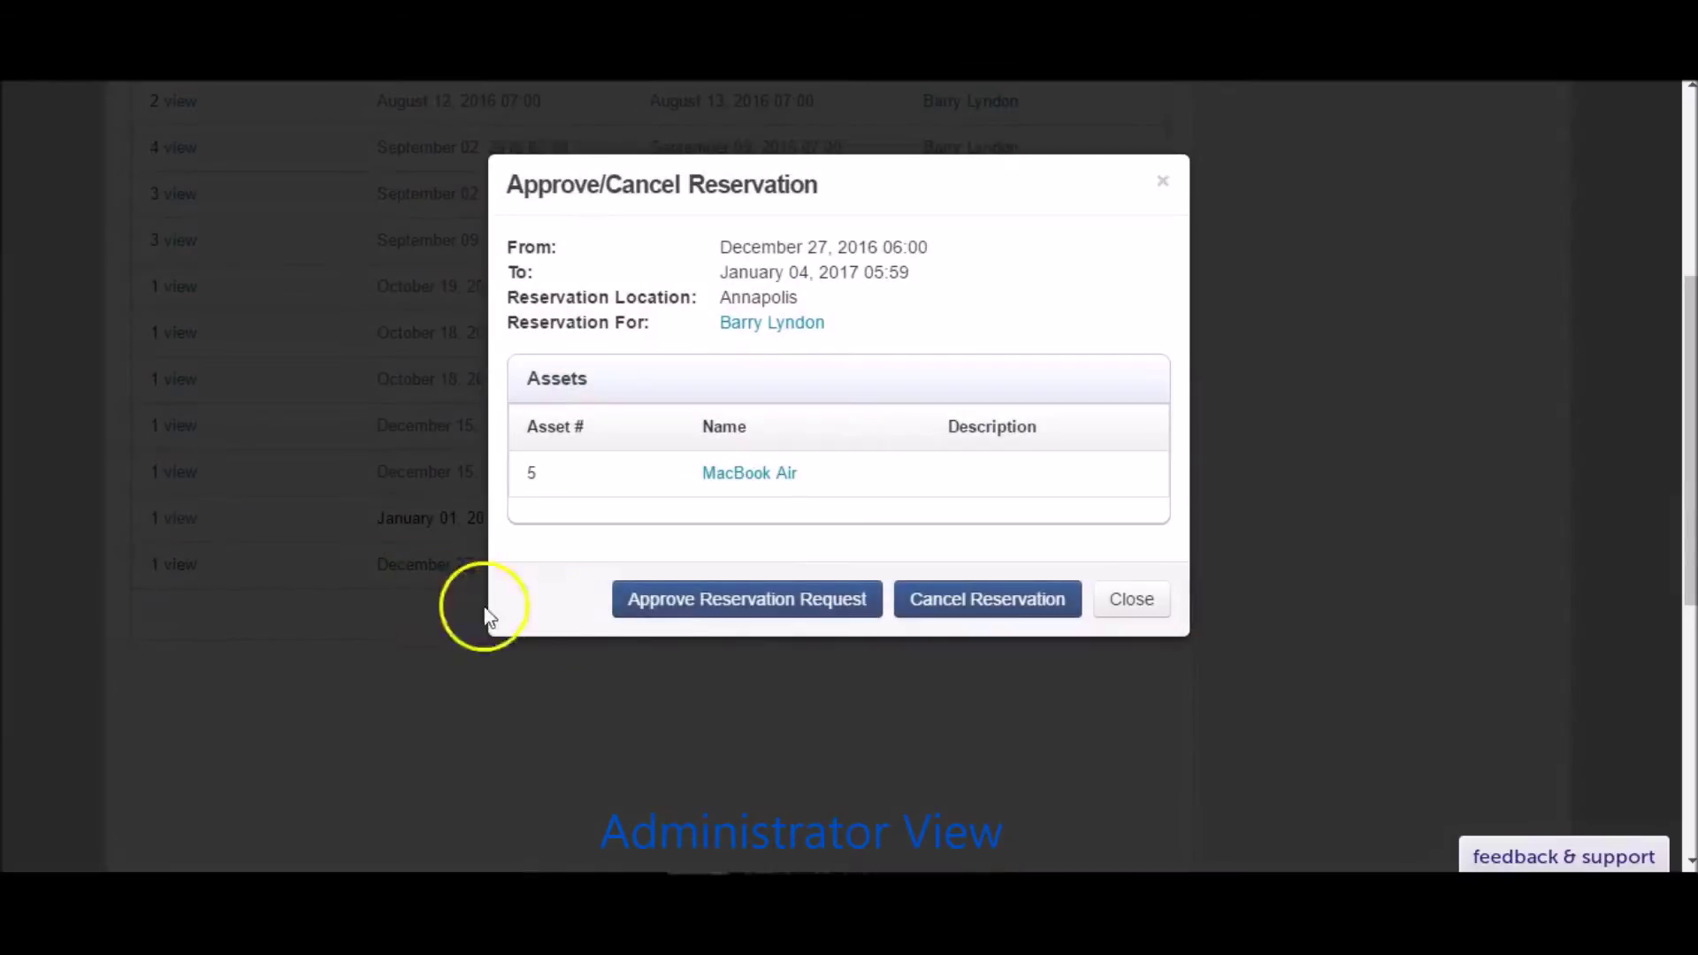
pyautogui.click(714, 619)
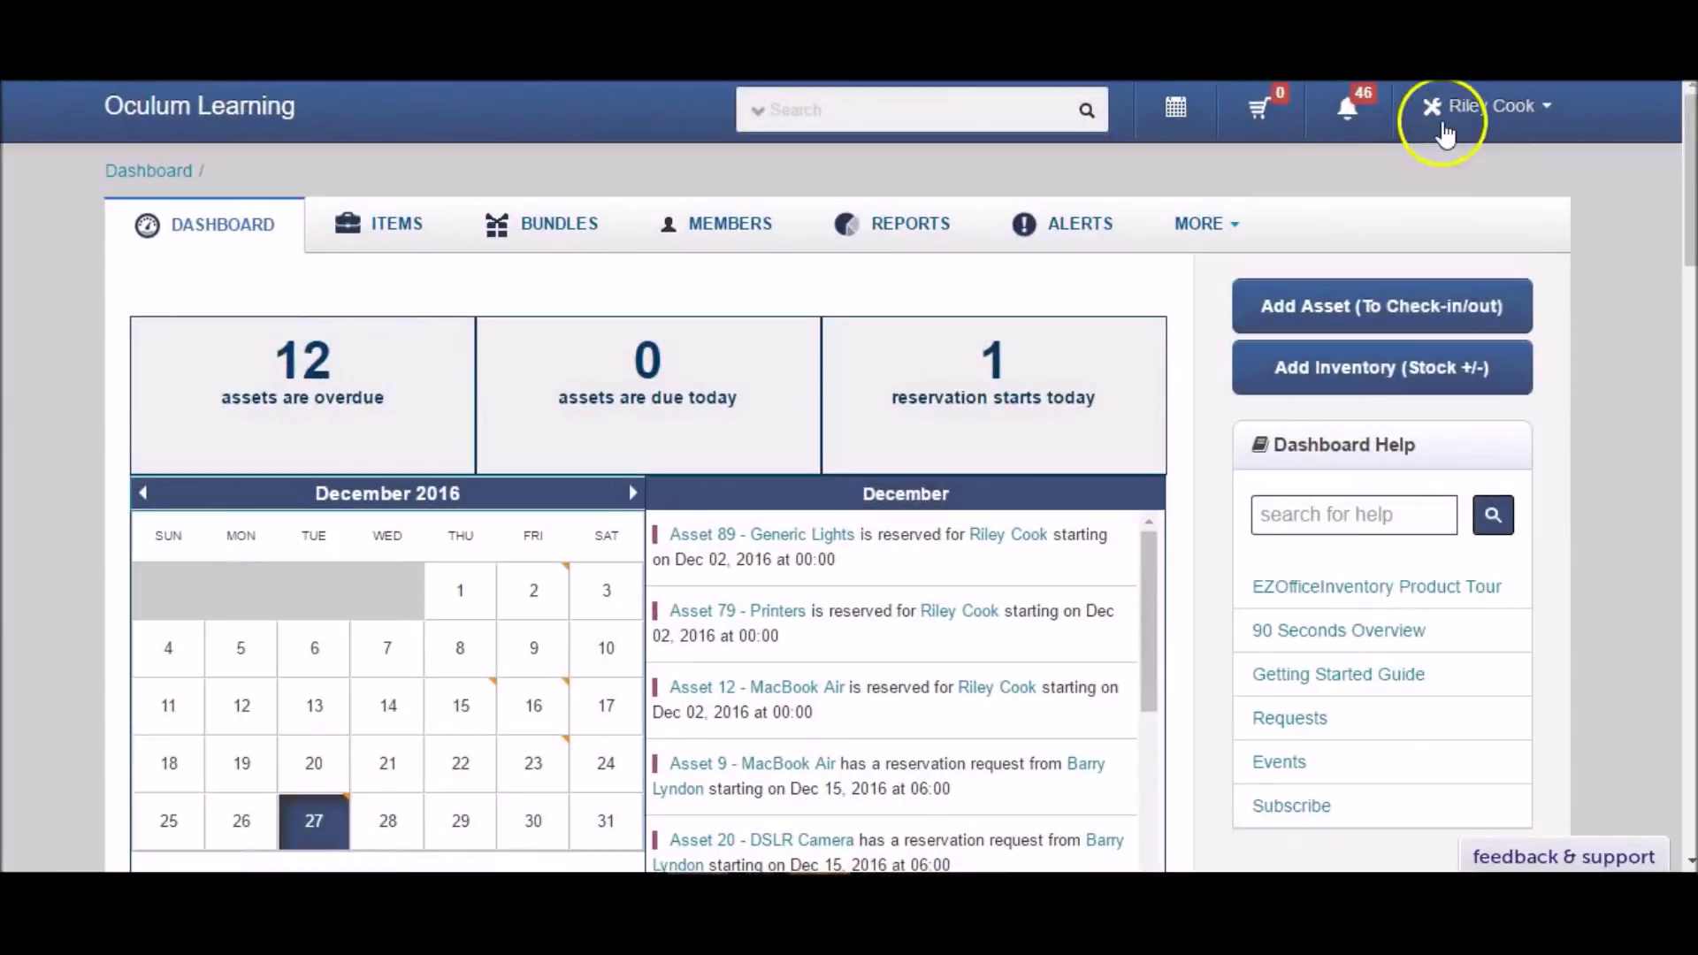
# Step: Select Advanced under Access Control in company settings, then return to the Members tab
pyautogui.click(1446, 128)
pyautogui.click(1451, 198)
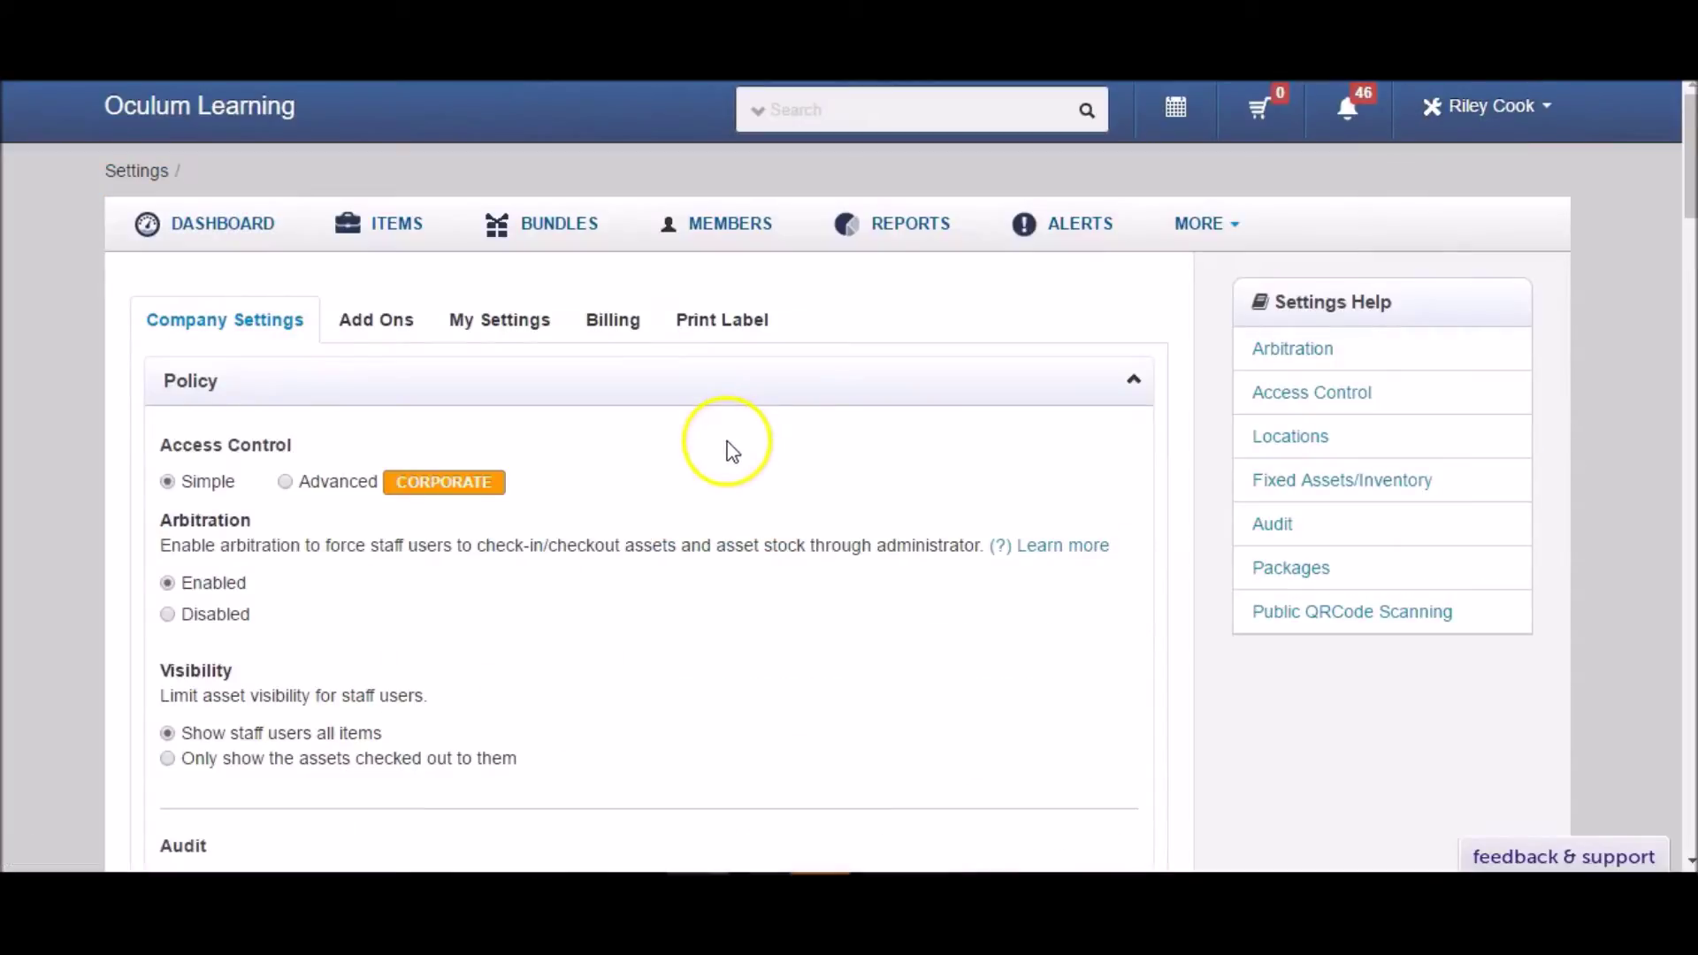
pyautogui.click(285, 481)
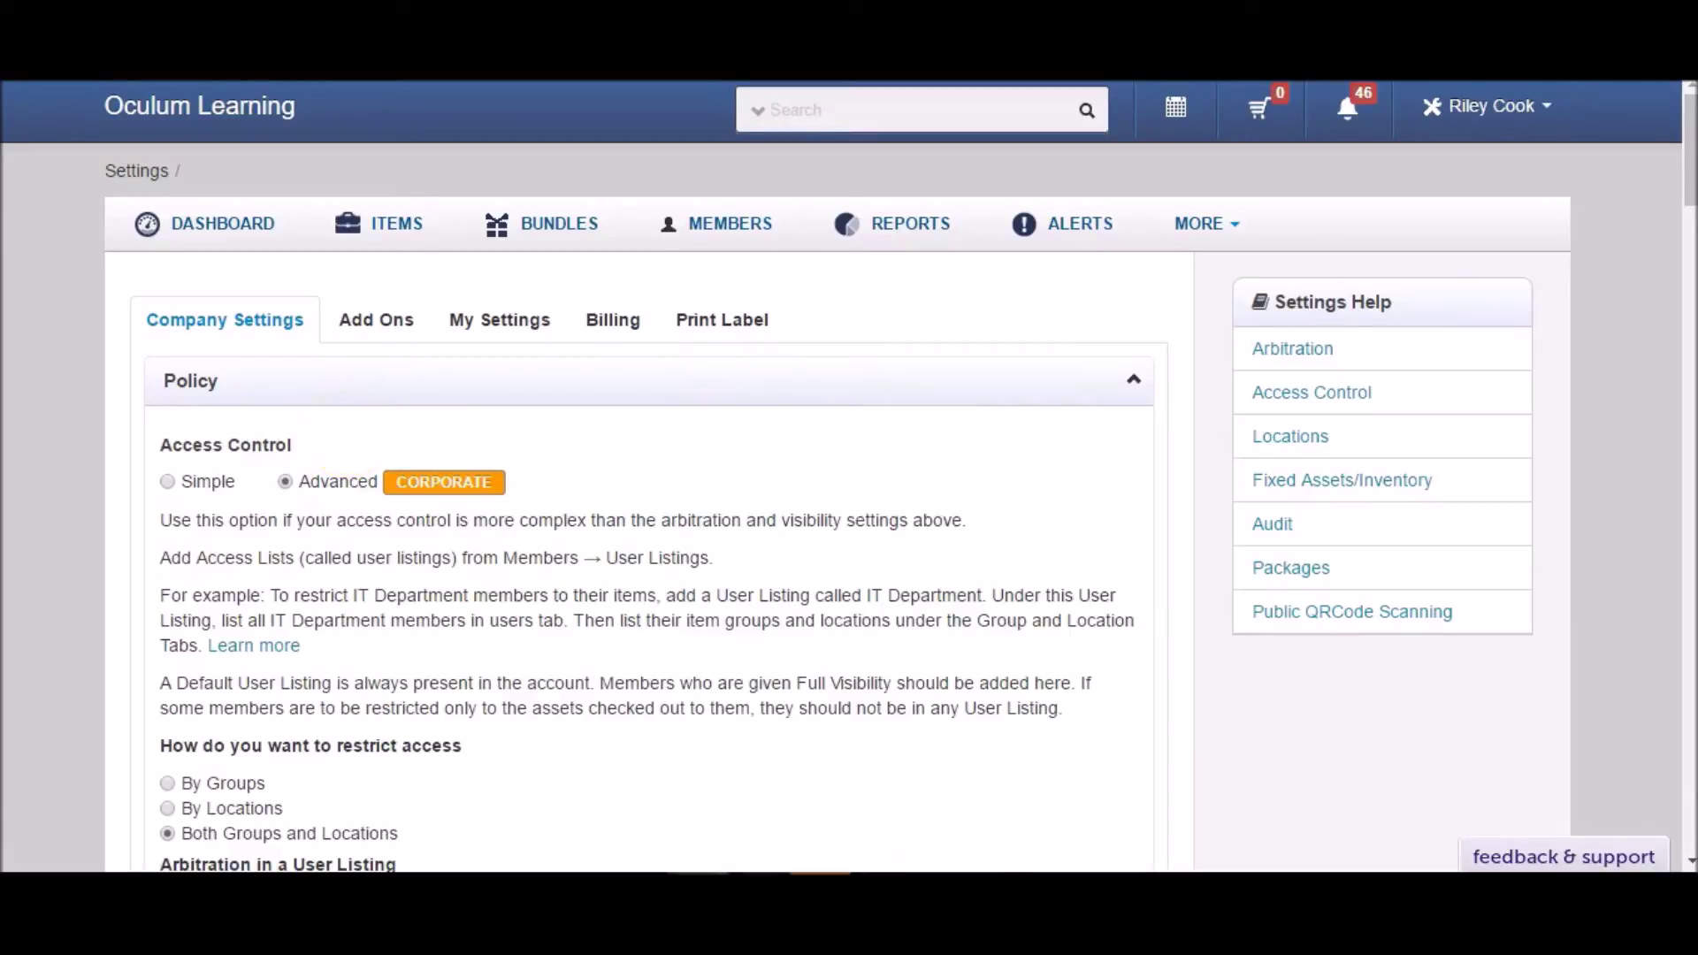
pyautogui.click(743, 233)
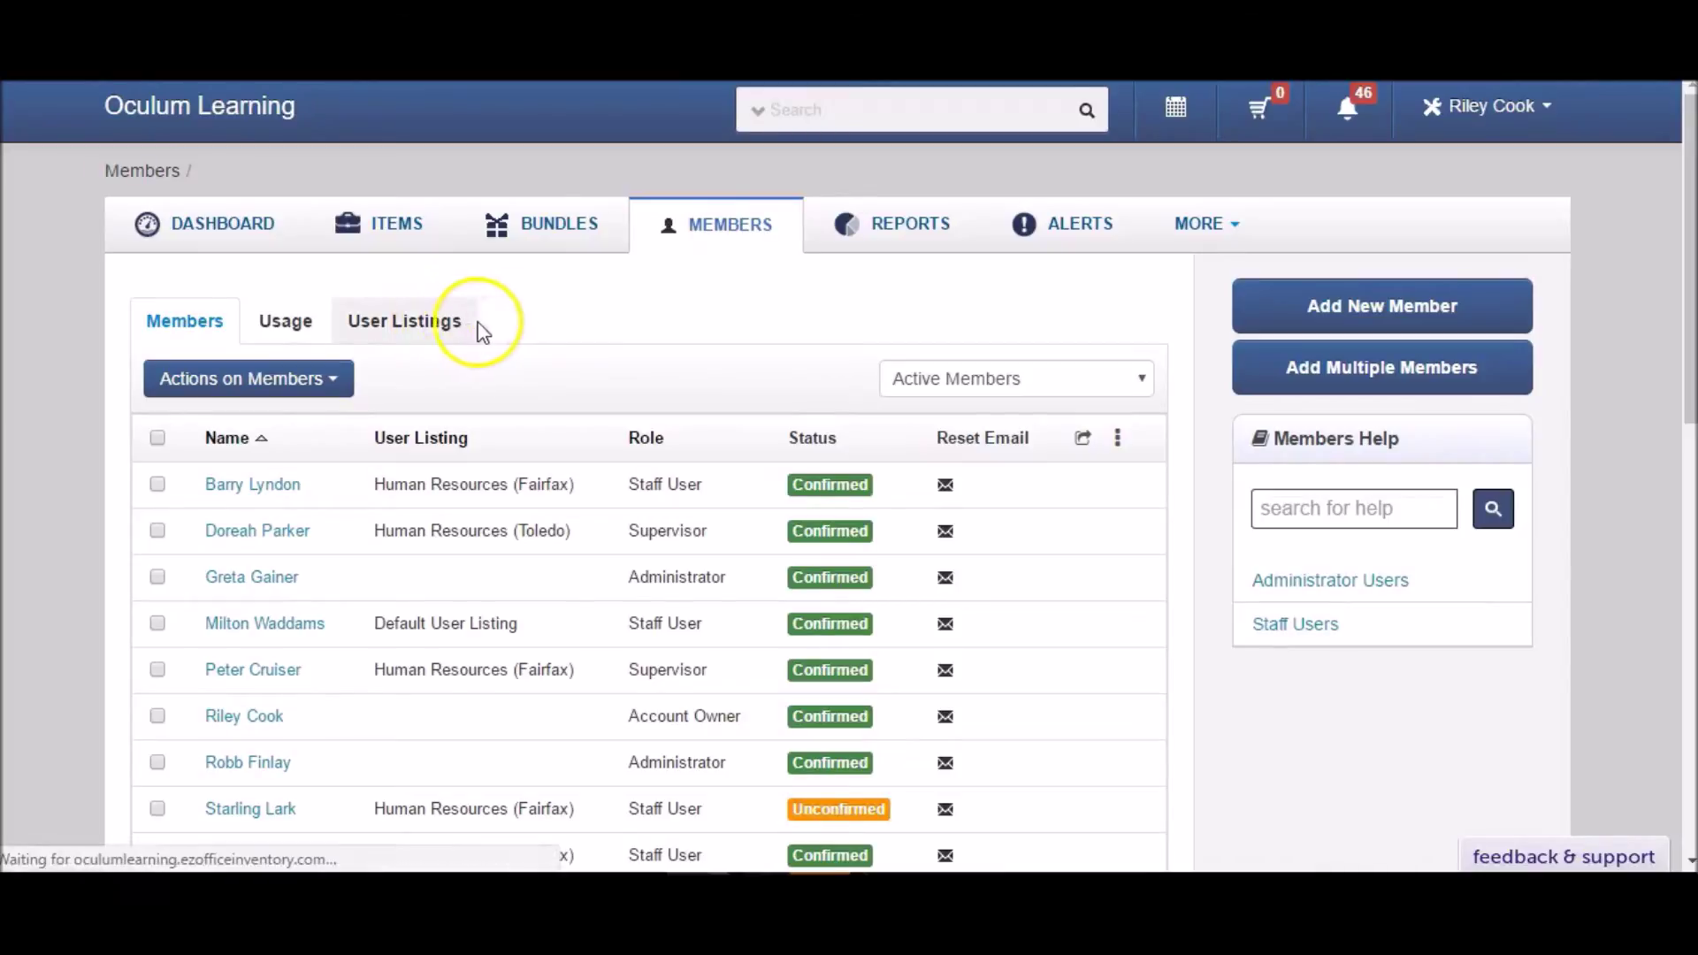
# Step: Start a new user listing named IT (Baltimore)
pyautogui.click(456, 325)
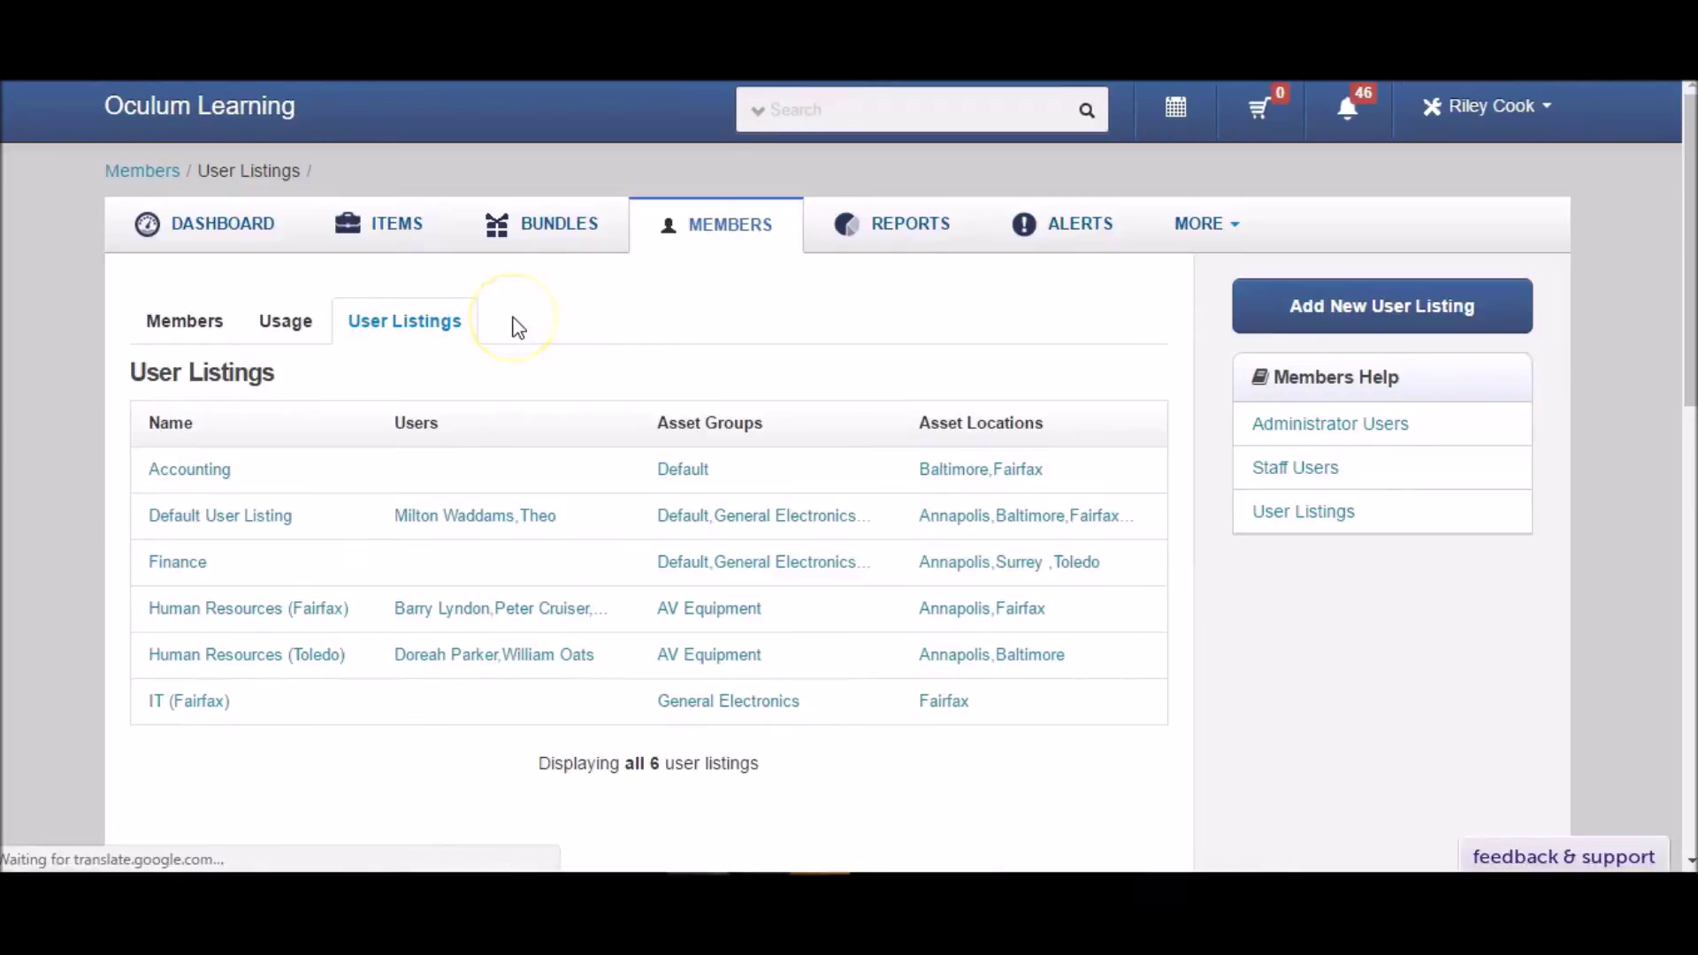
pyautogui.click(1256, 320)
pyautogui.click(519, 393)
pyautogui.write('IT (B')
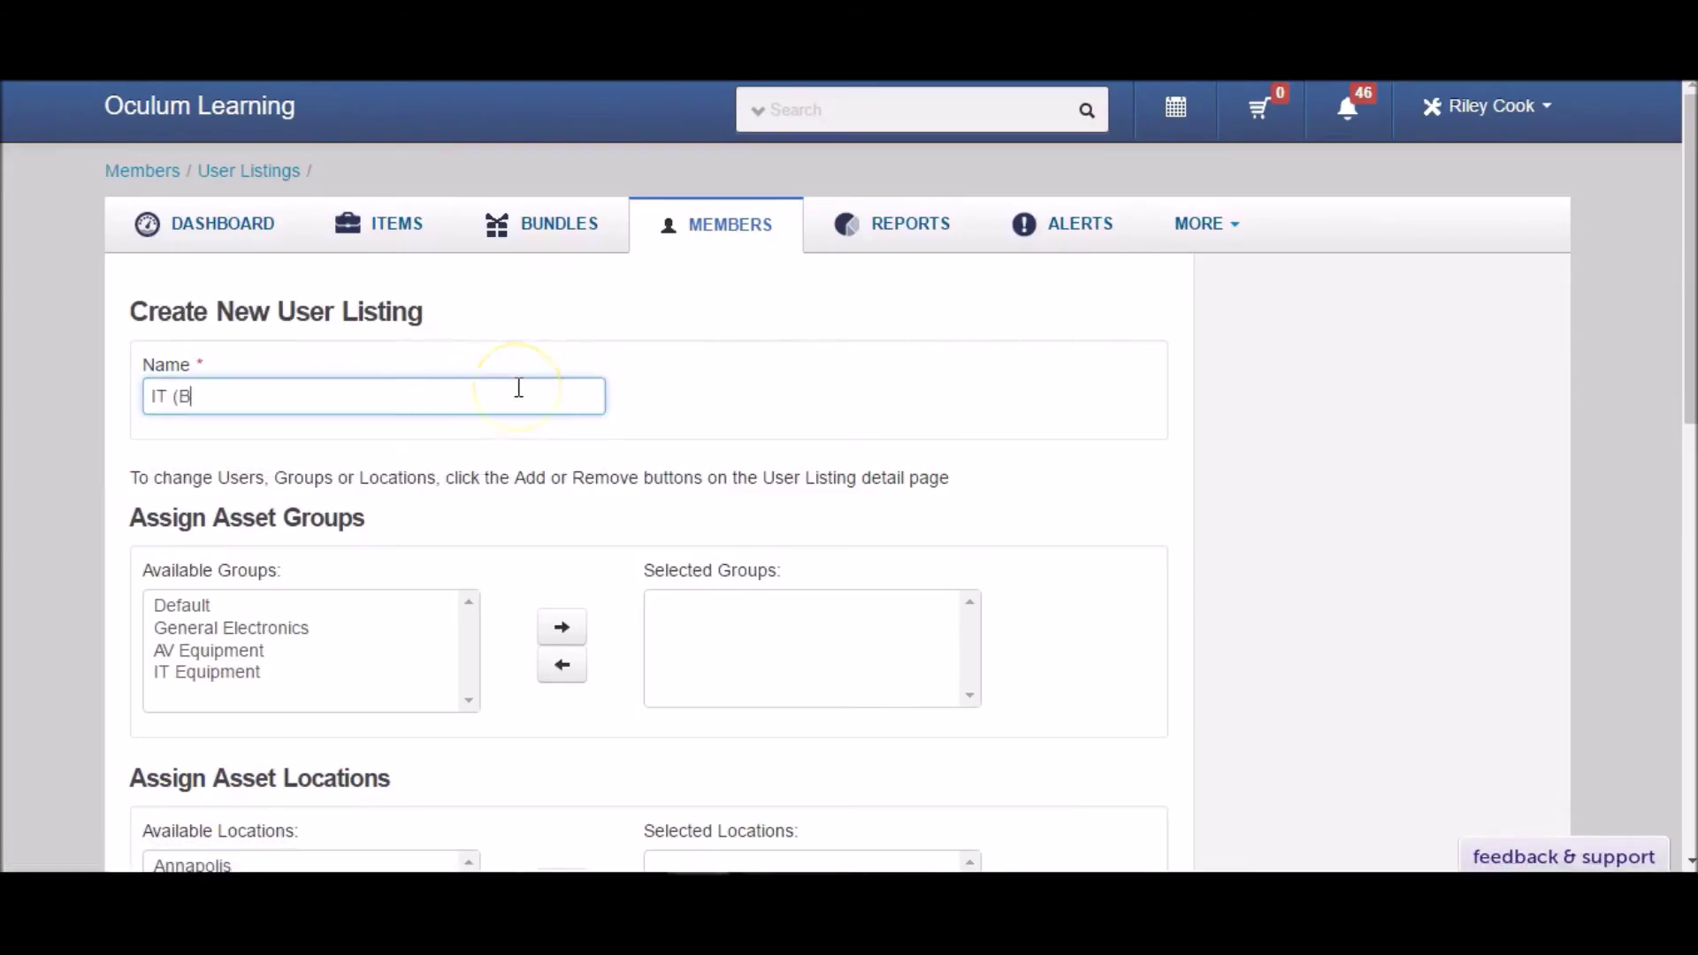
# Step: Assign the IT Equipment group and Baltimore location to the listing and submit it
pyautogui.click(754, 405)
pyautogui.click(367, 672)
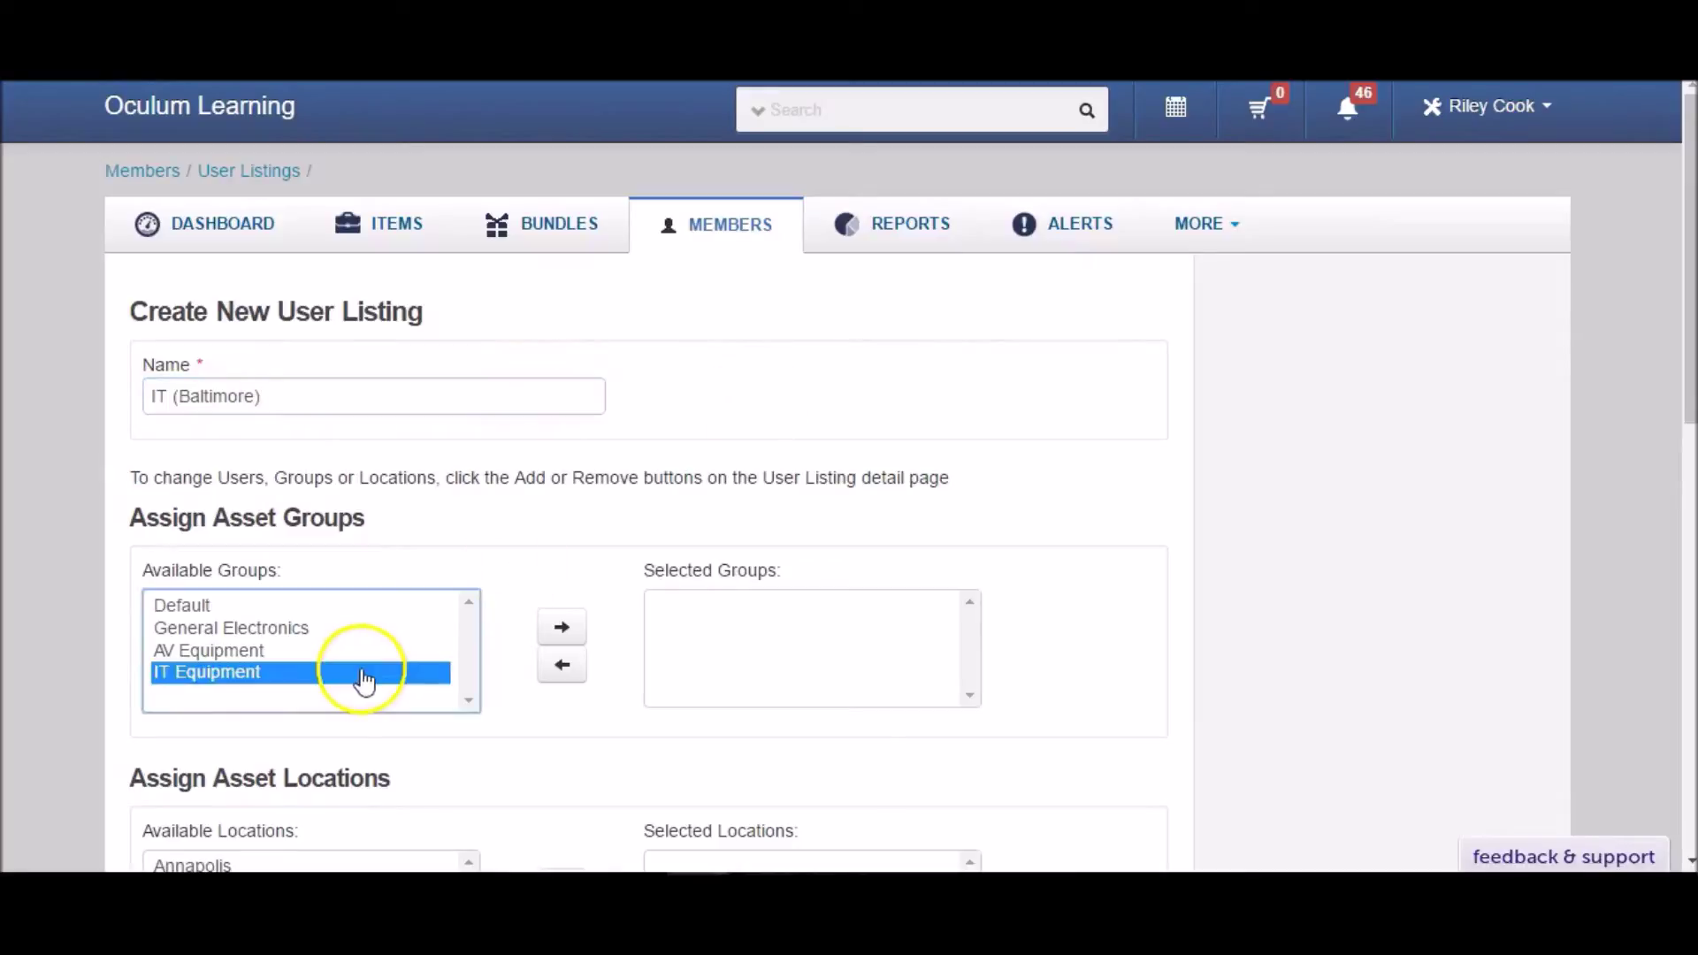
pyautogui.click(561, 628)
pyautogui.click(1690, 326)
pyautogui.moveTo(1690, 325); pyautogui.dragTo(1687, 492)
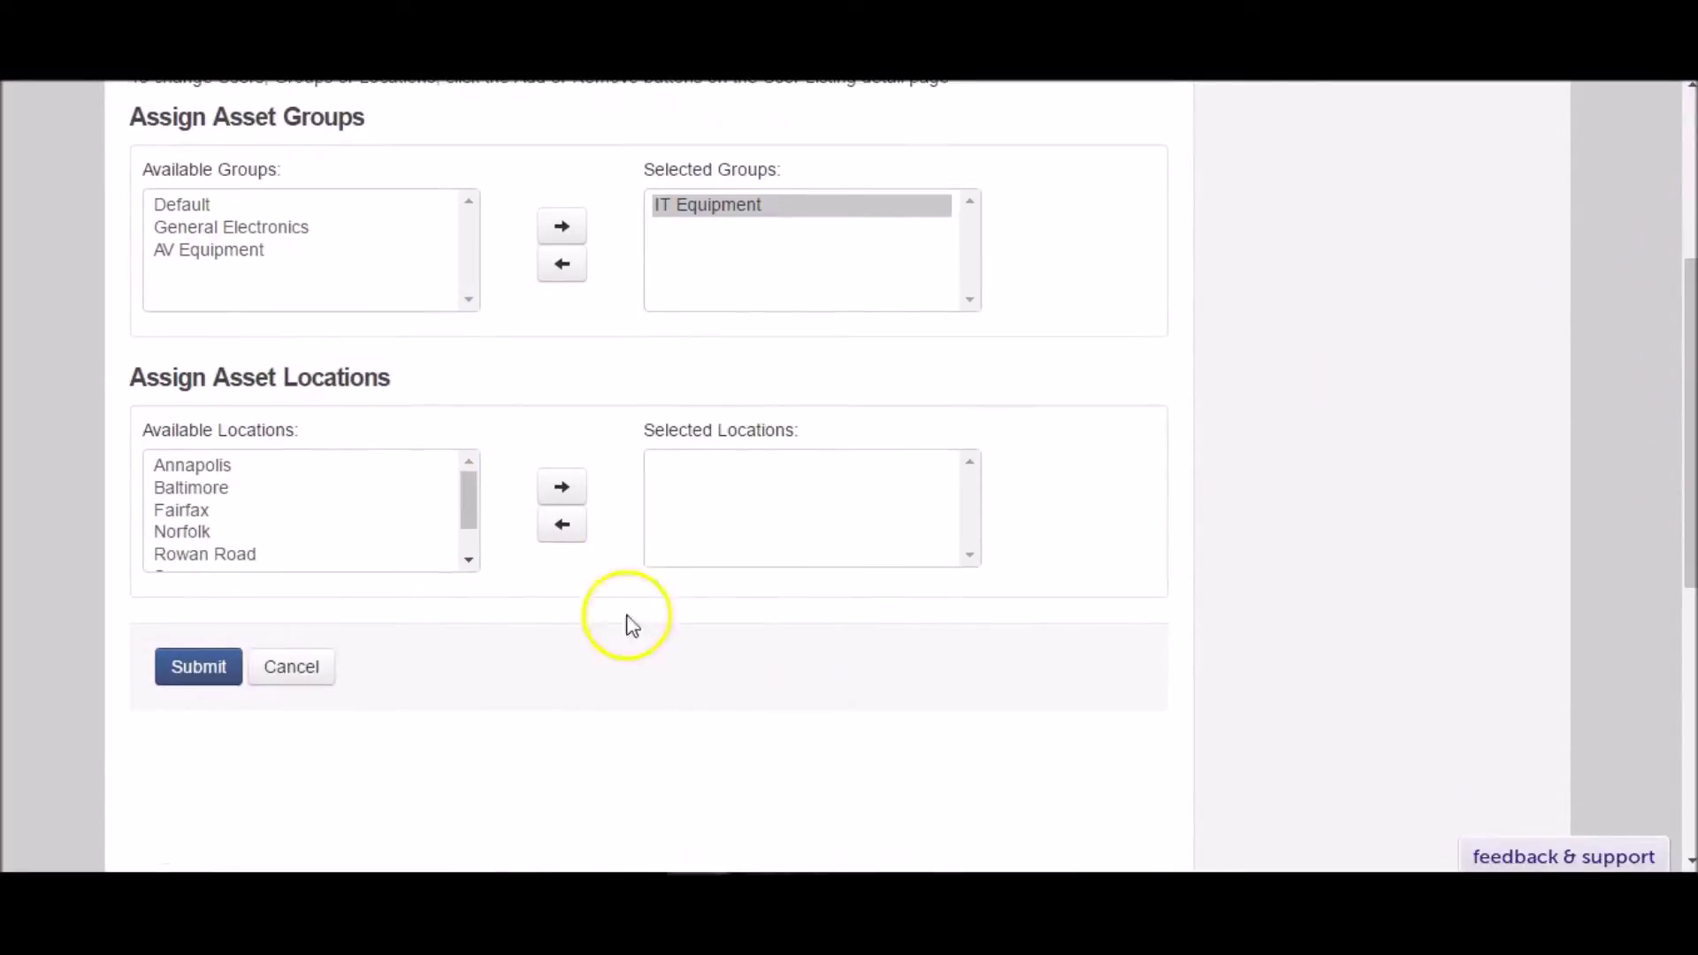
pyautogui.click(398, 492)
pyautogui.click(561, 487)
pyautogui.click(196, 683)
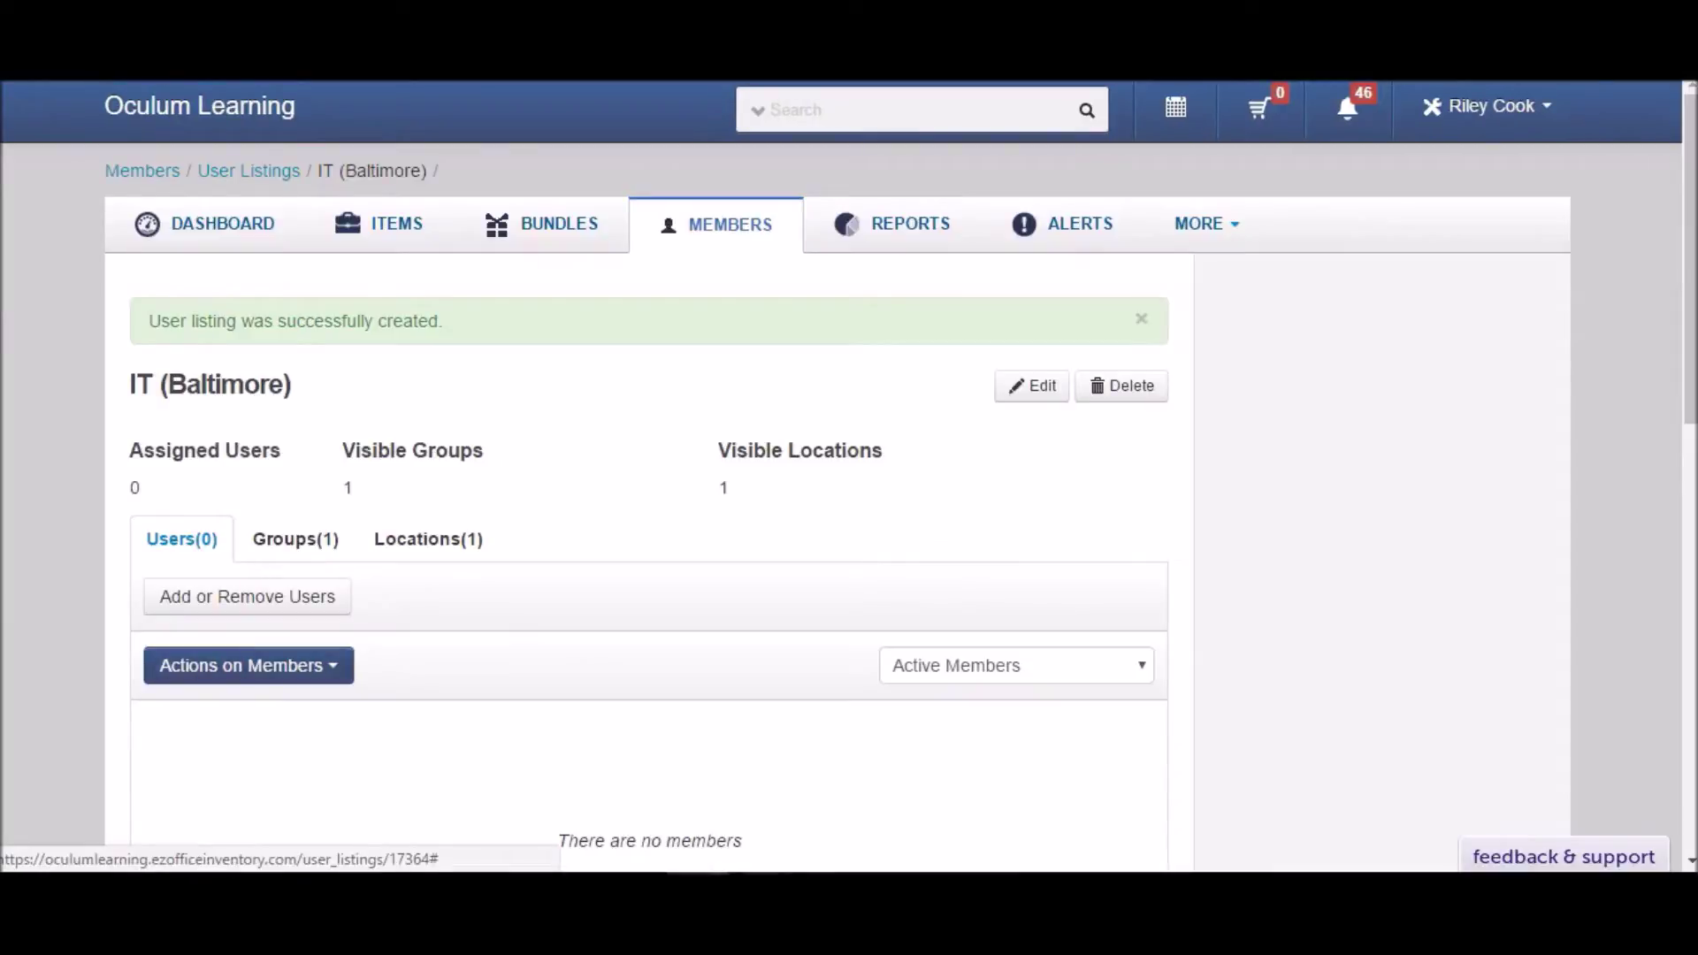
# Step: Move three selected users into IT (Baltimore) and save the user listing change
pyautogui.click(316, 534)
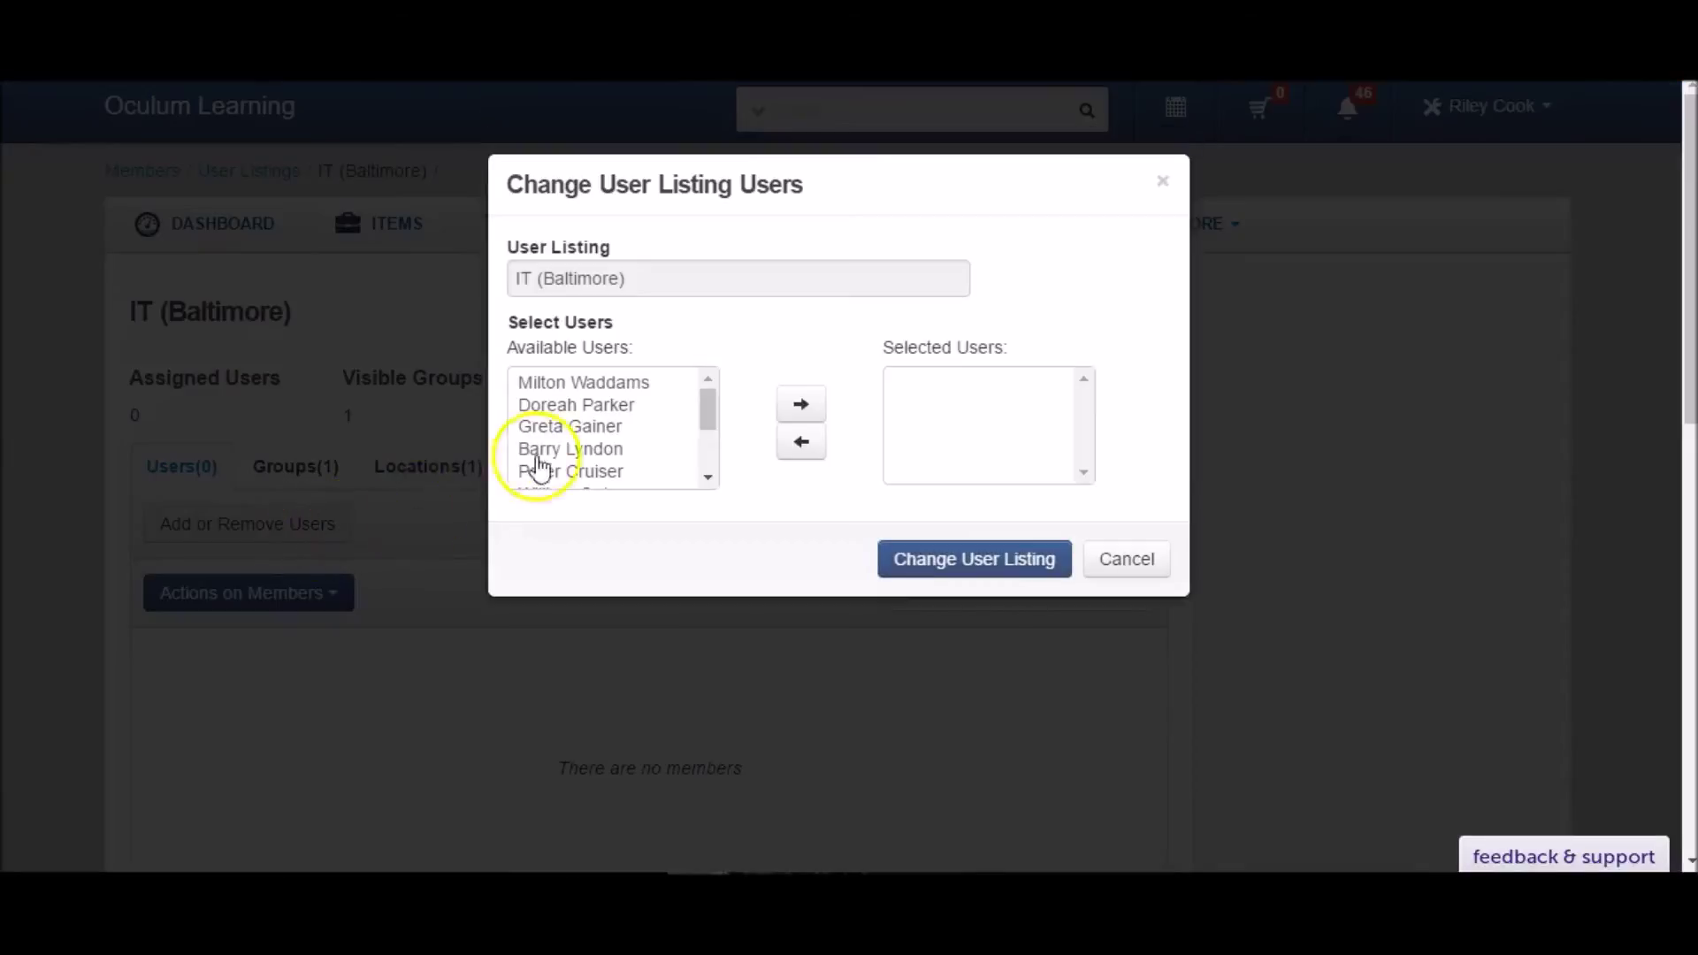
pyautogui.moveTo(710, 423); pyautogui.dragTo(708, 443)
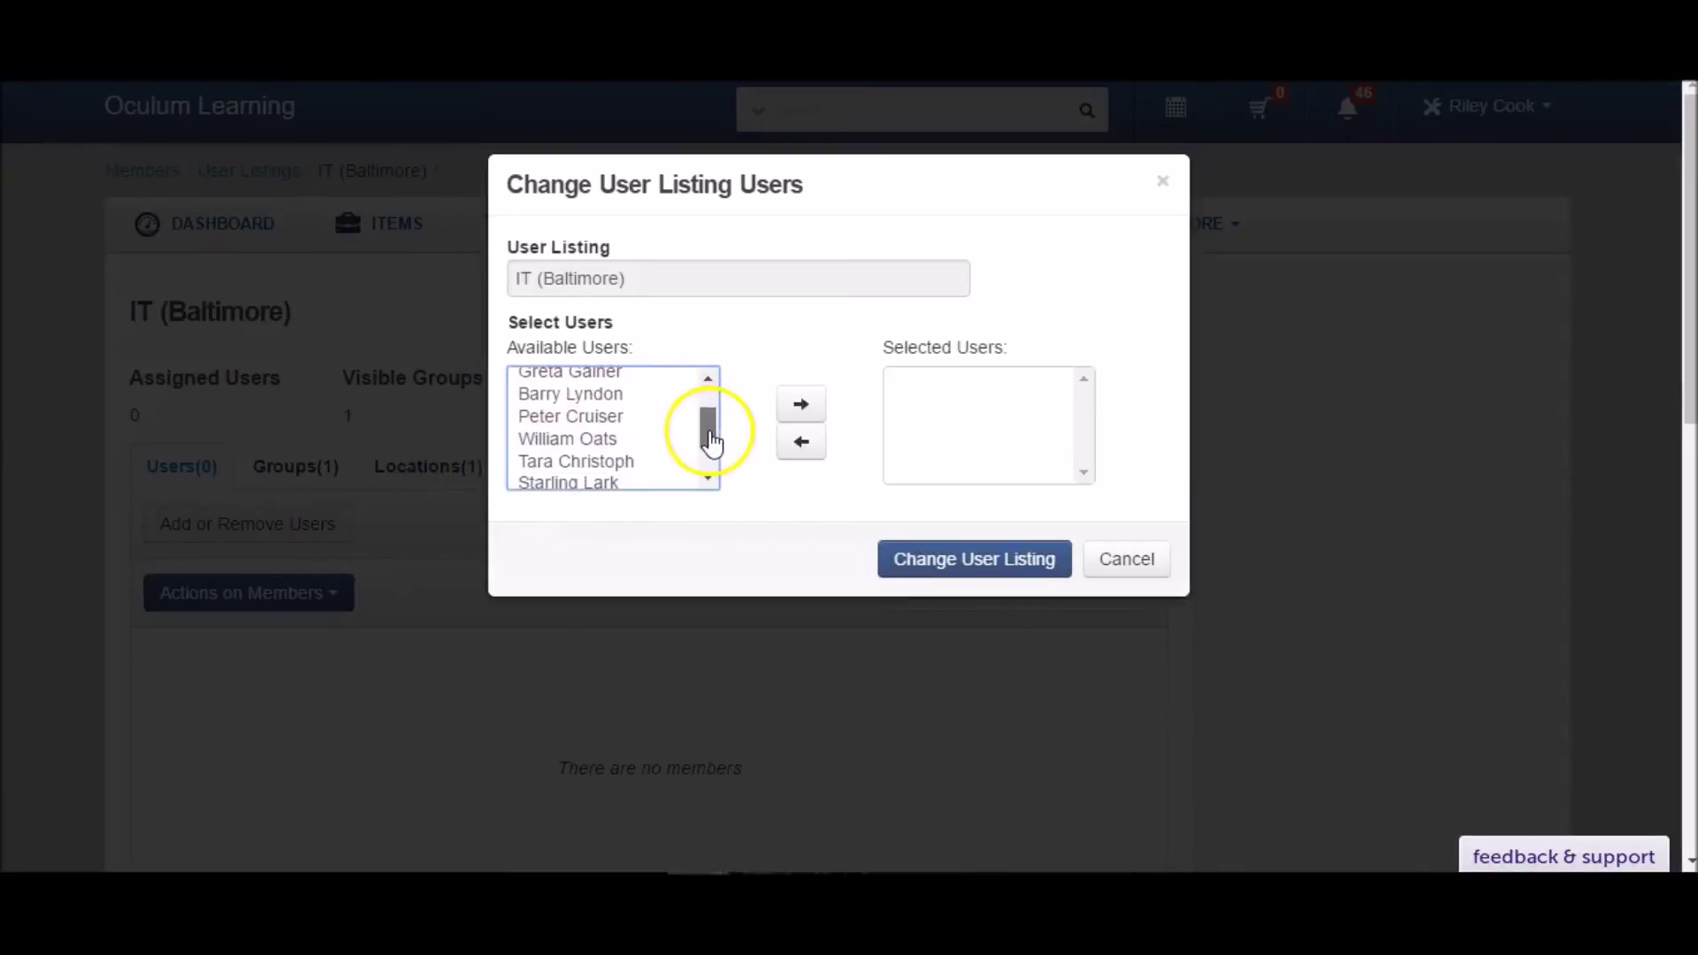
pyautogui.click(630, 394)
pyautogui.keyDown('ctrl'); pyautogui.click(630, 457); pyautogui.keyUp('ctrl')
pyautogui.keyDown('ctrl'); pyautogui.click(619, 479); pyautogui.keyUp('ctrl')
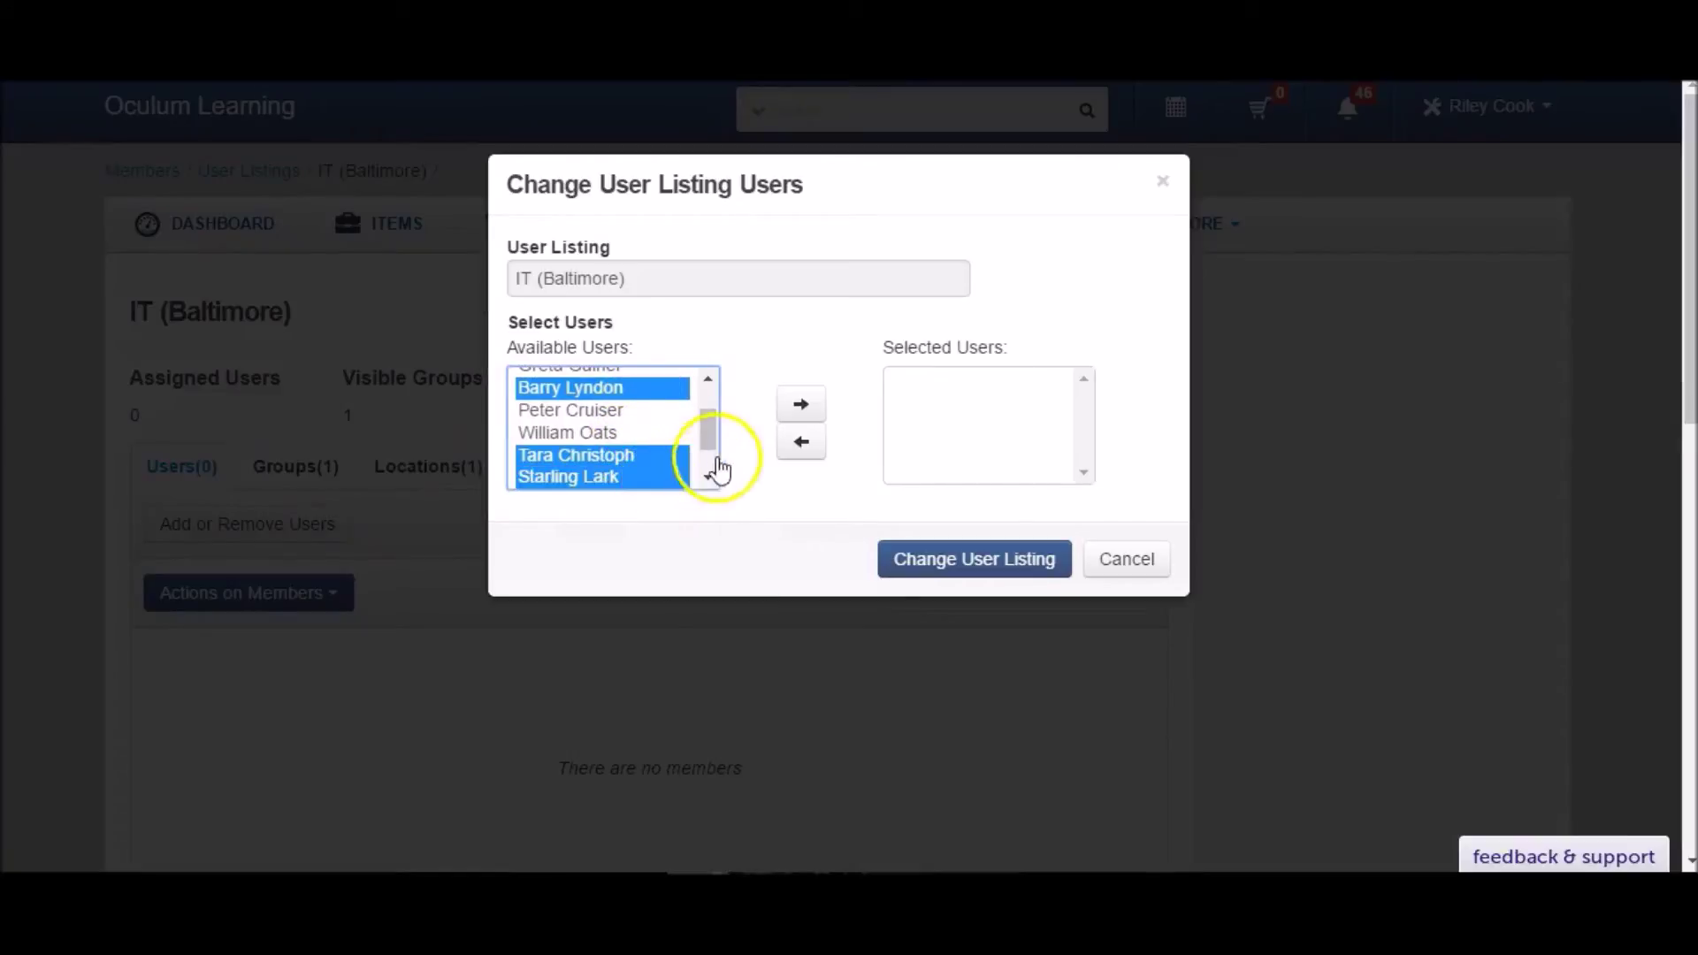
pyautogui.click(796, 413)
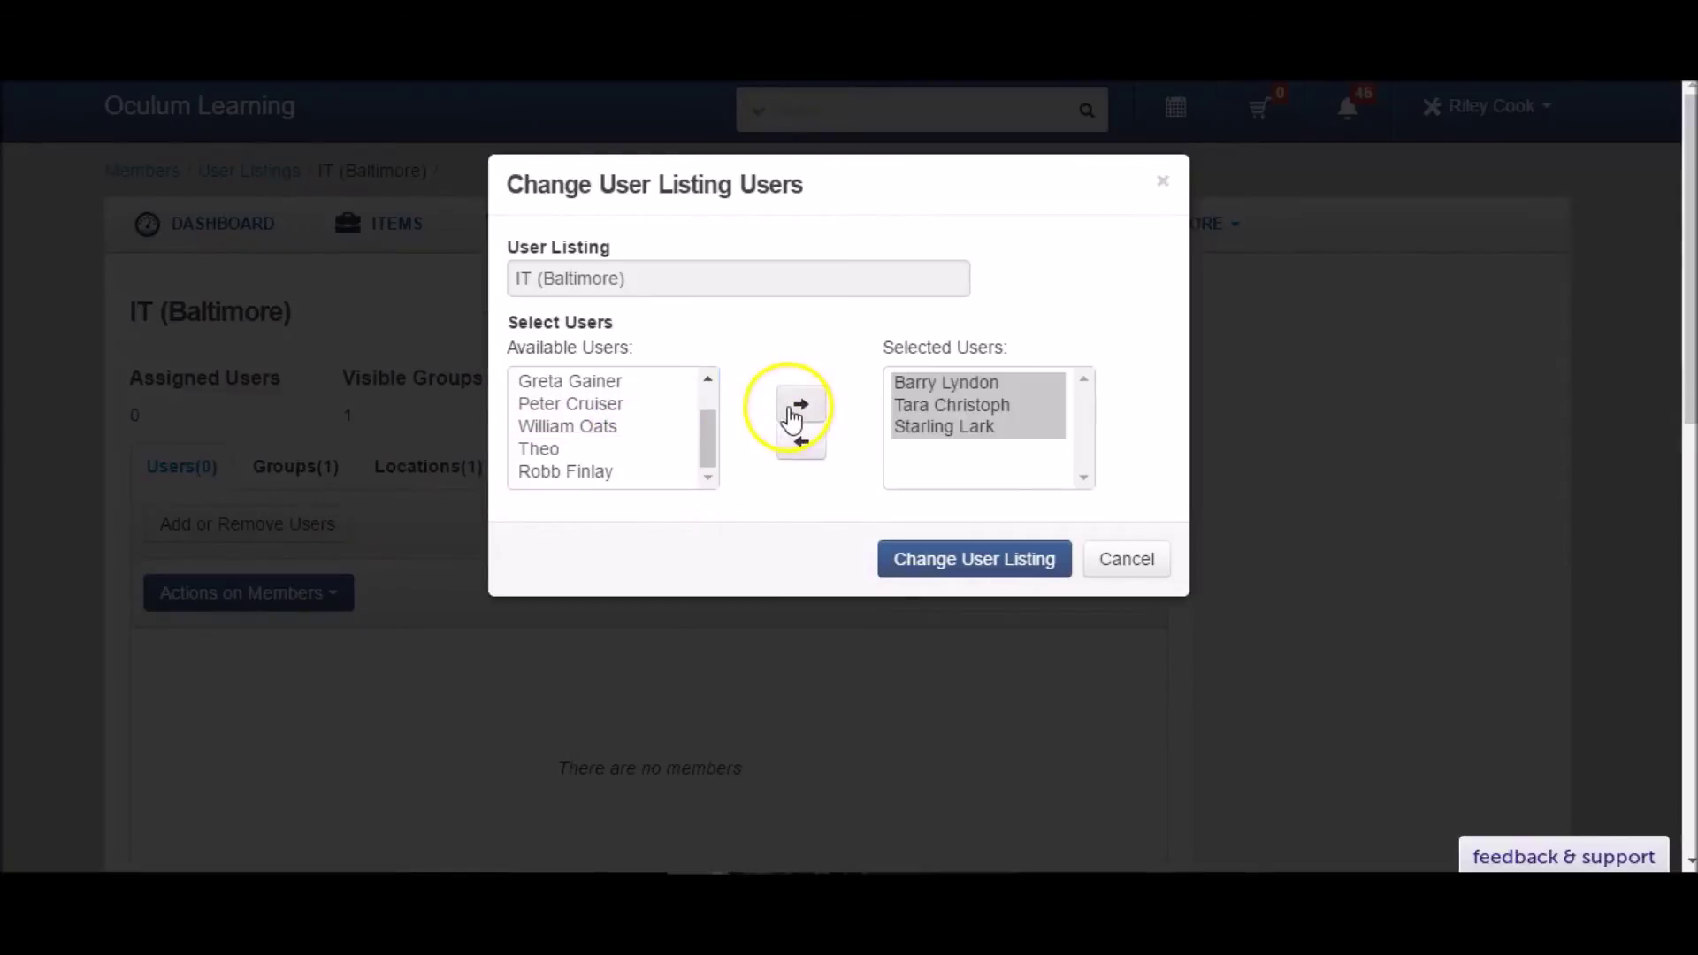
pyautogui.click(968, 573)
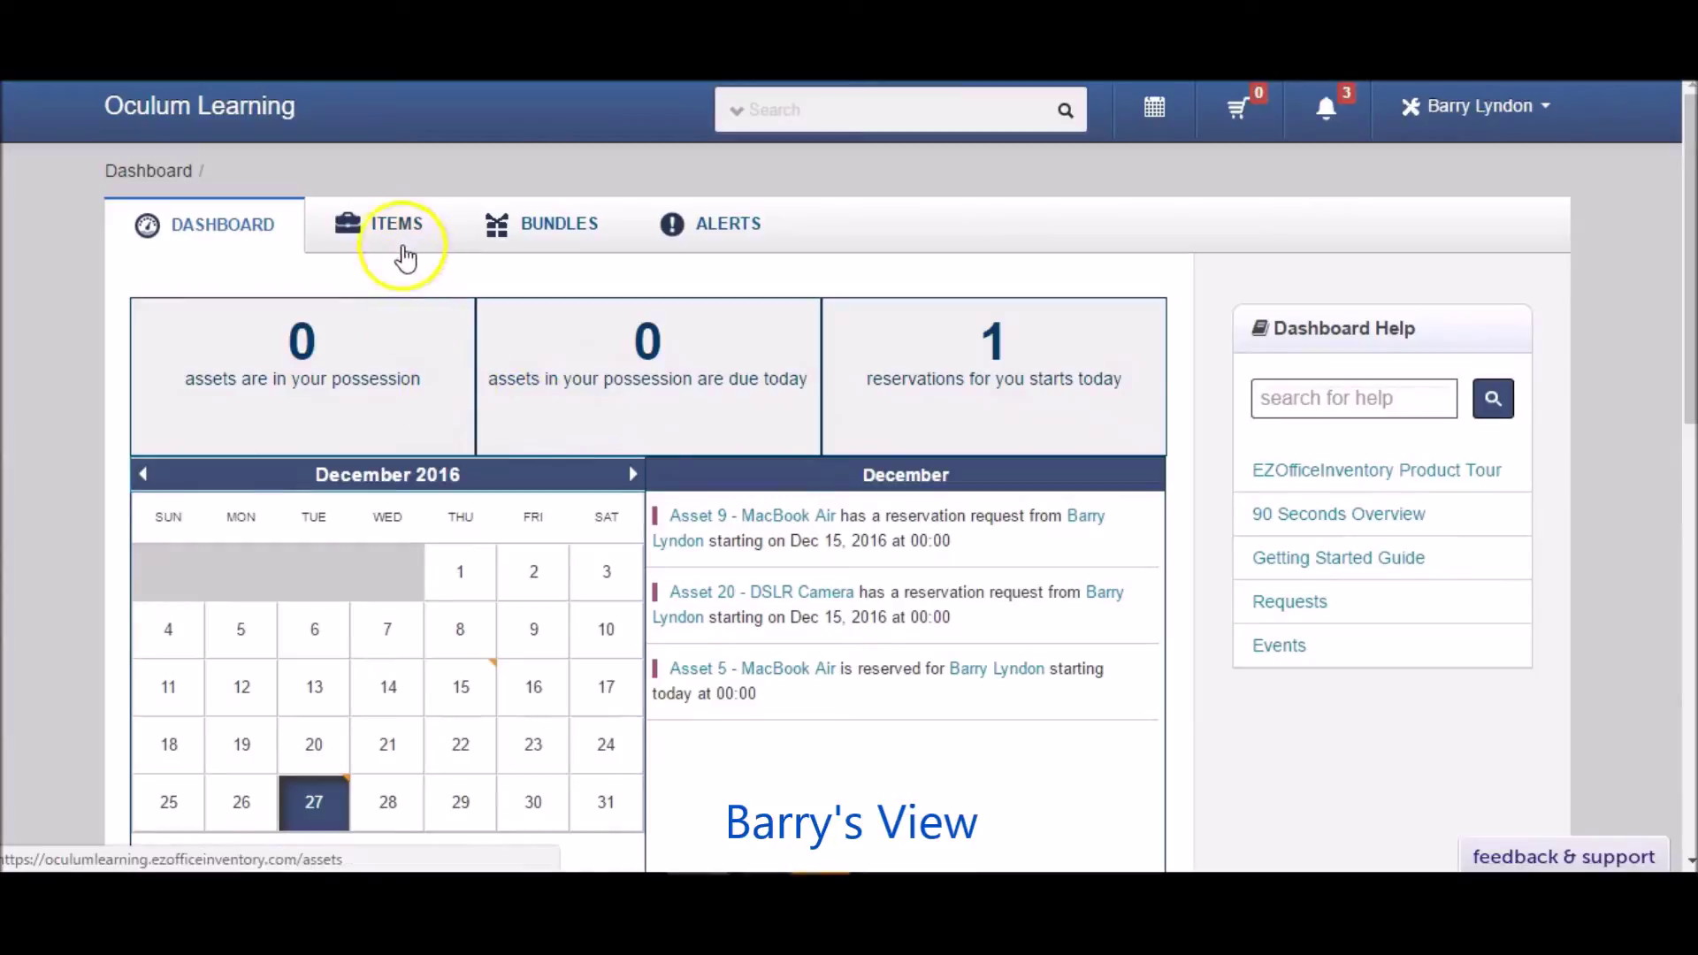
# Step: Check a listing member's Items view, showing only the 5 IT Equipment assets in Baltimore
pyautogui.click(401, 240)
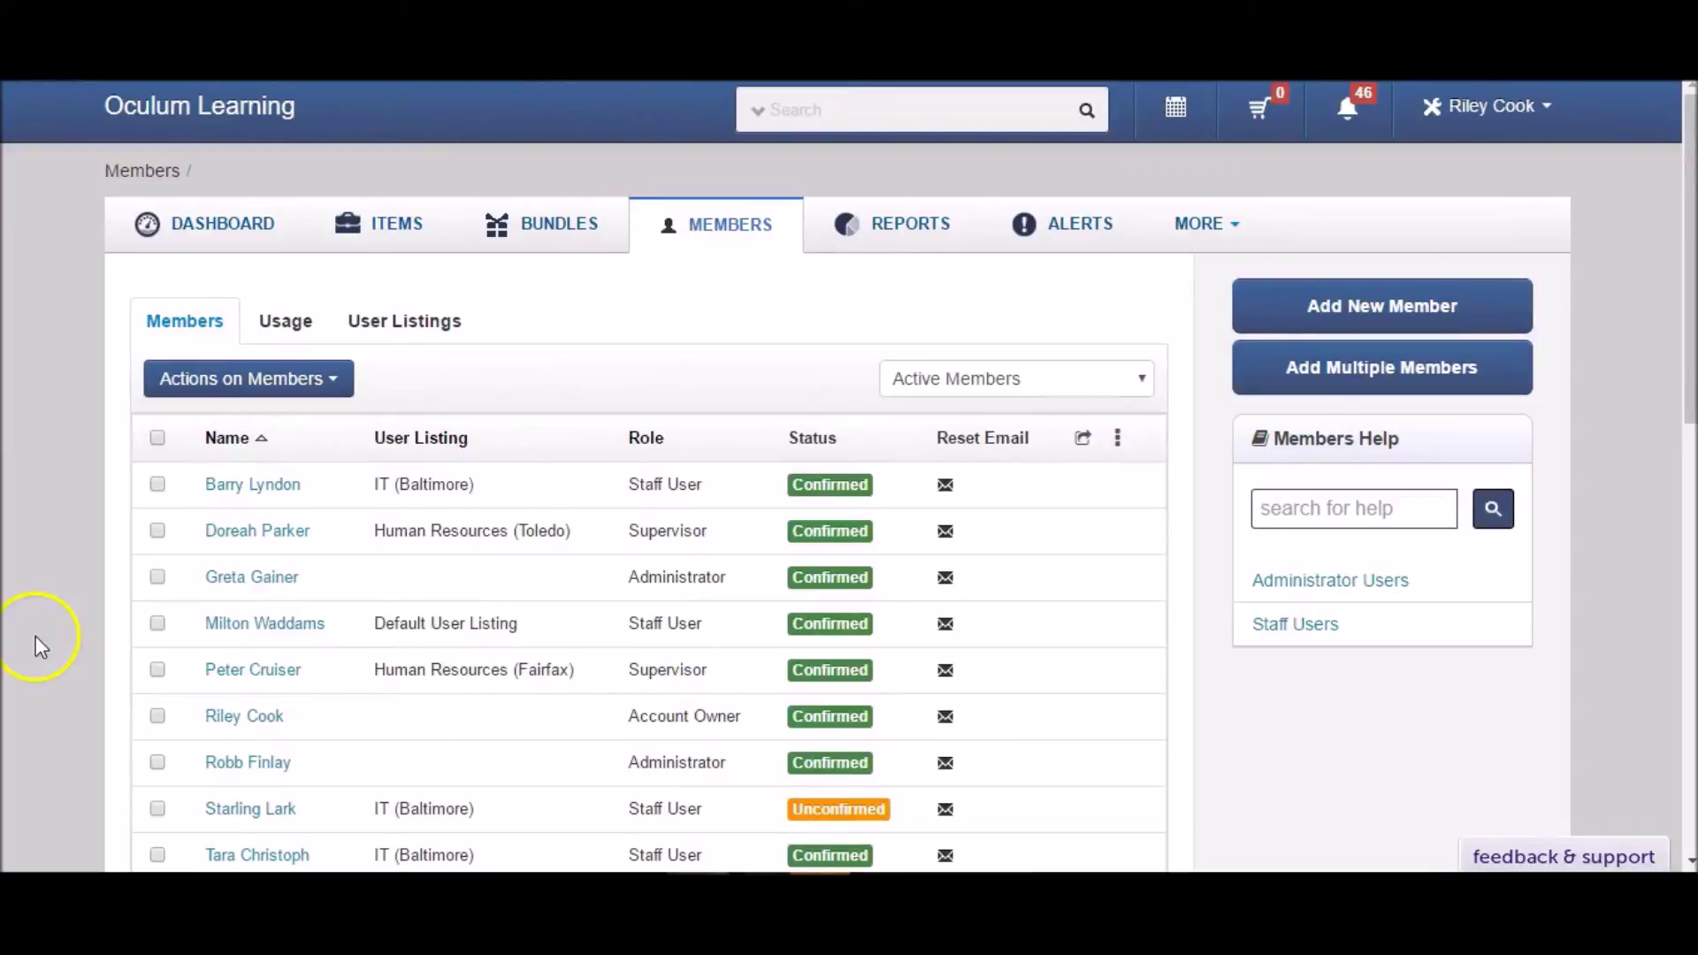
# Step: Remove the Stapler's holder from the Default User Listing and save the membership
pyautogui.click(265, 624)
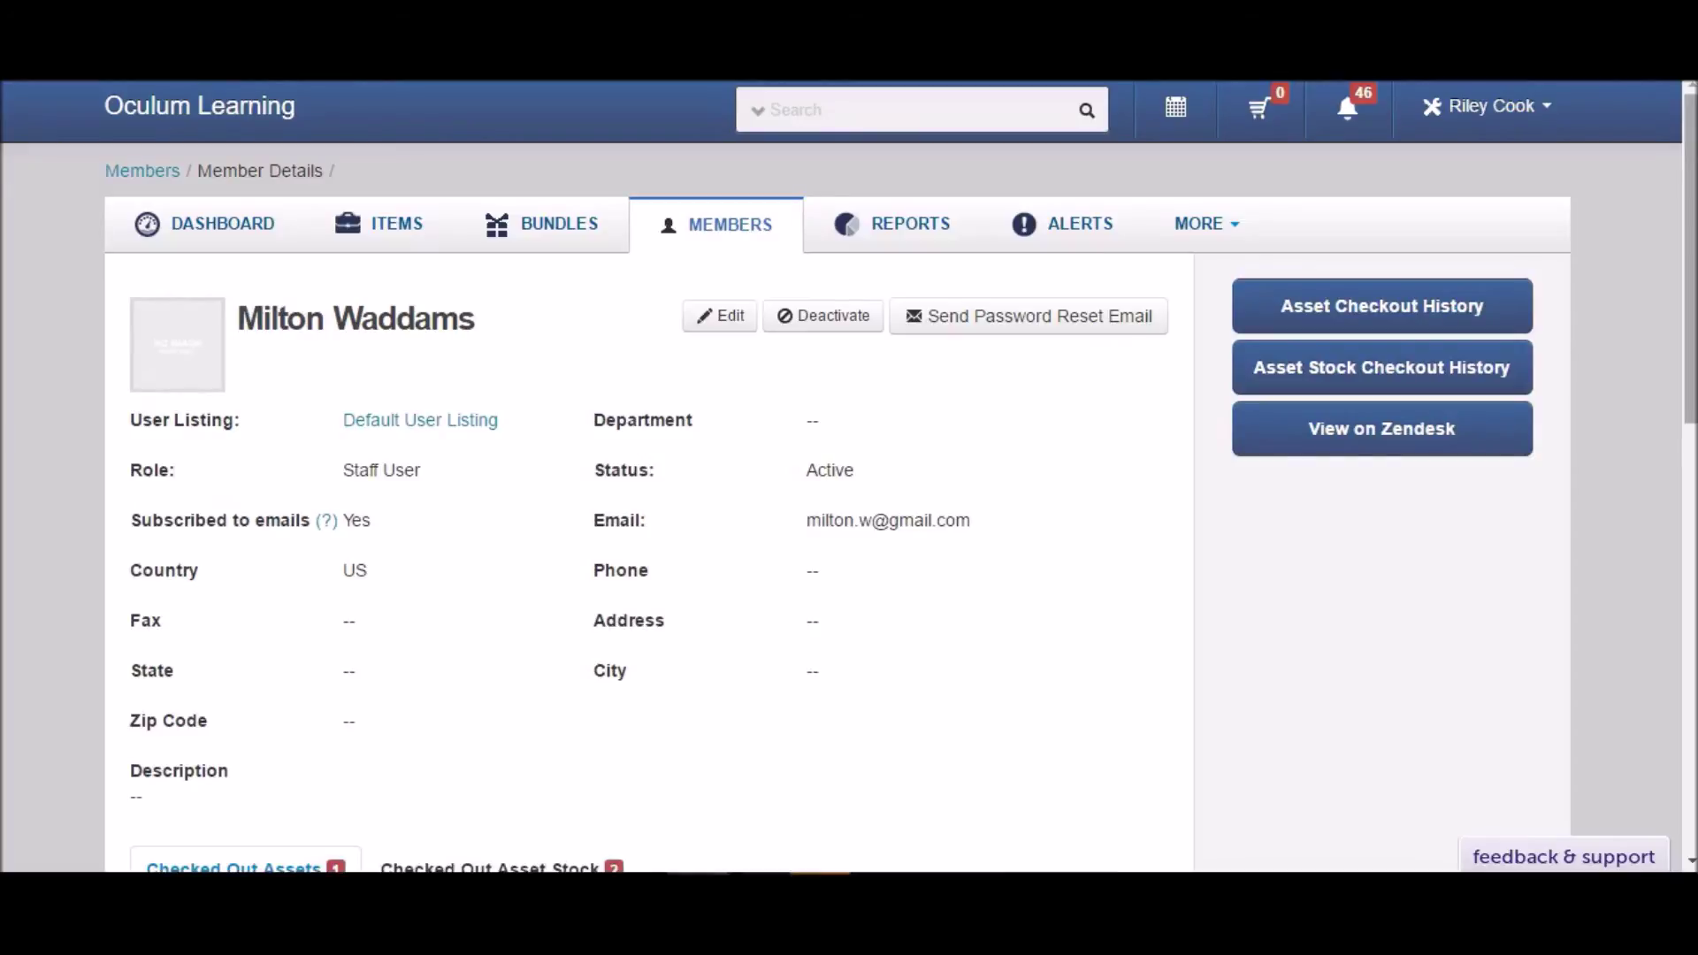
pyautogui.moveTo(1691, 369); pyautogui.dragTo(1670, 559)
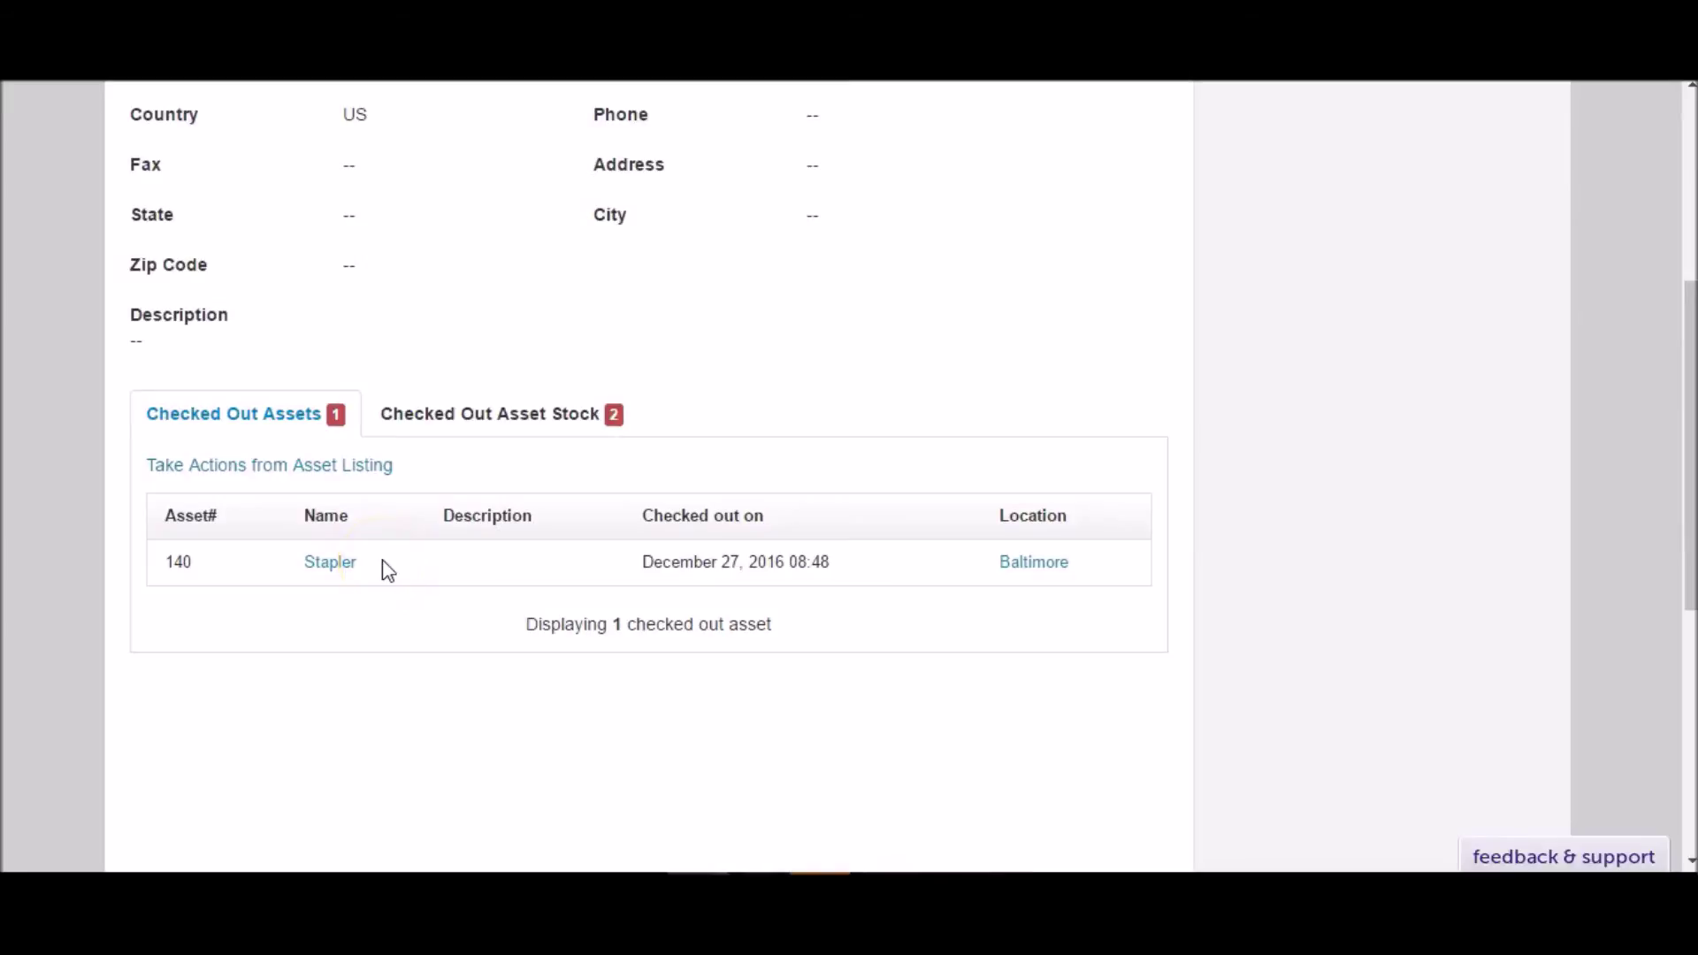
pyautogui.moveTo(1671, 383); pyautogui.dragTo(1672, 190)
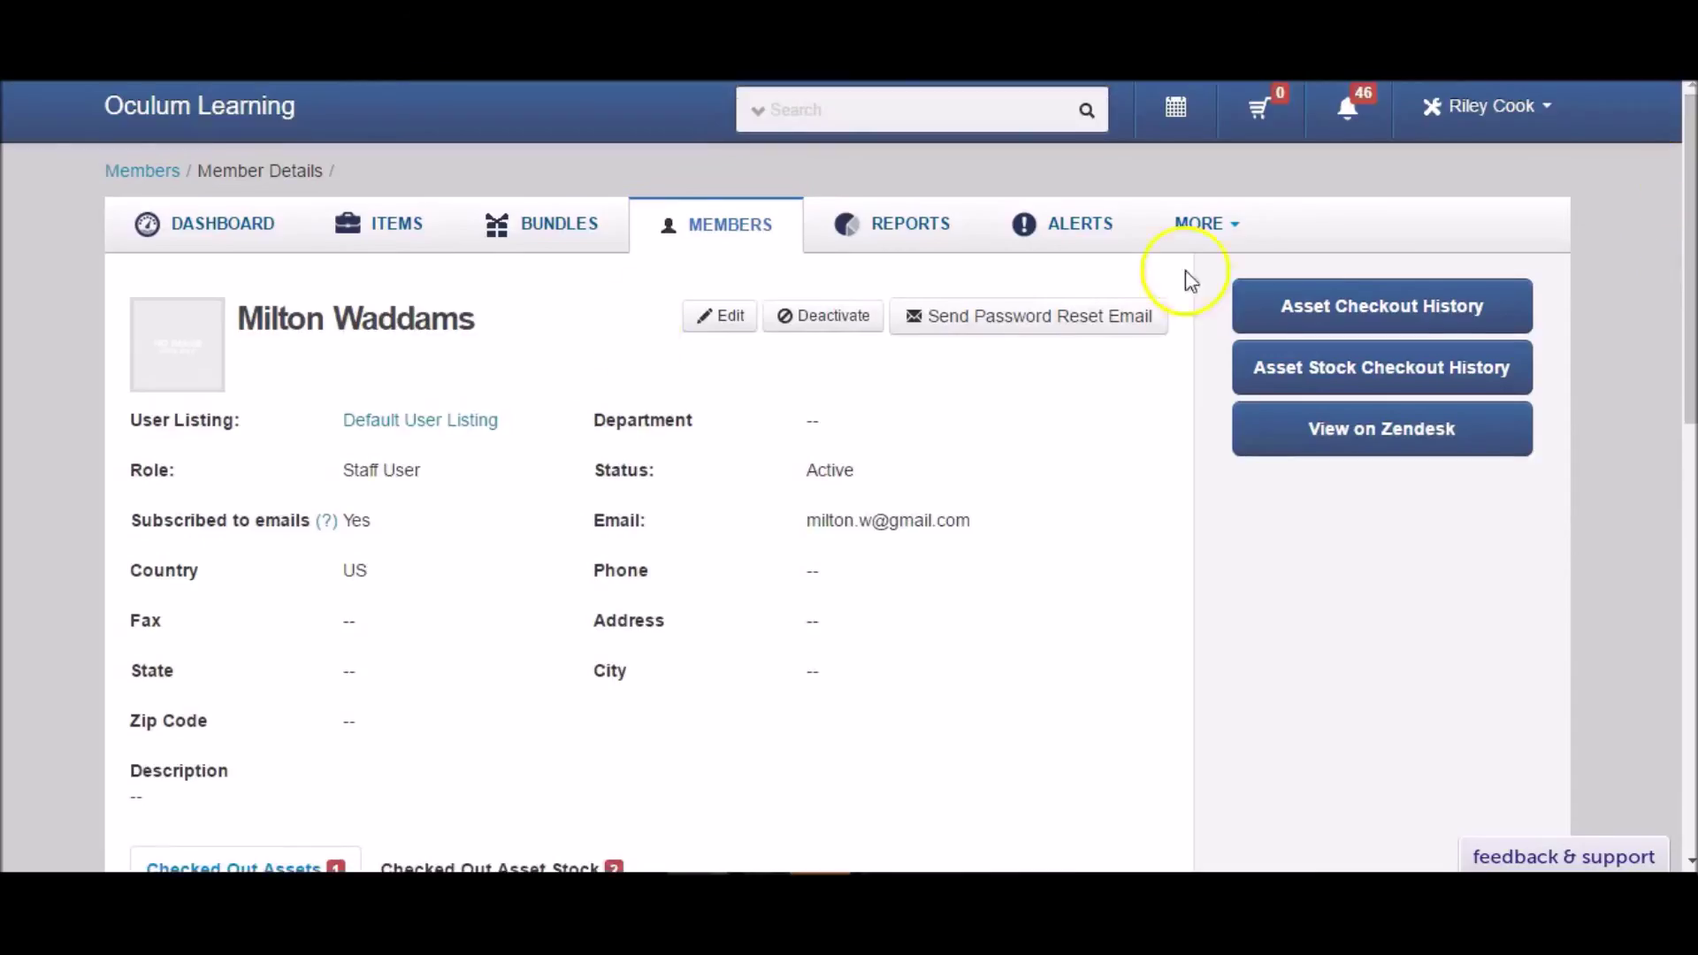
pyautogui.click(486, 424)
pyautogui.click(358, 548)
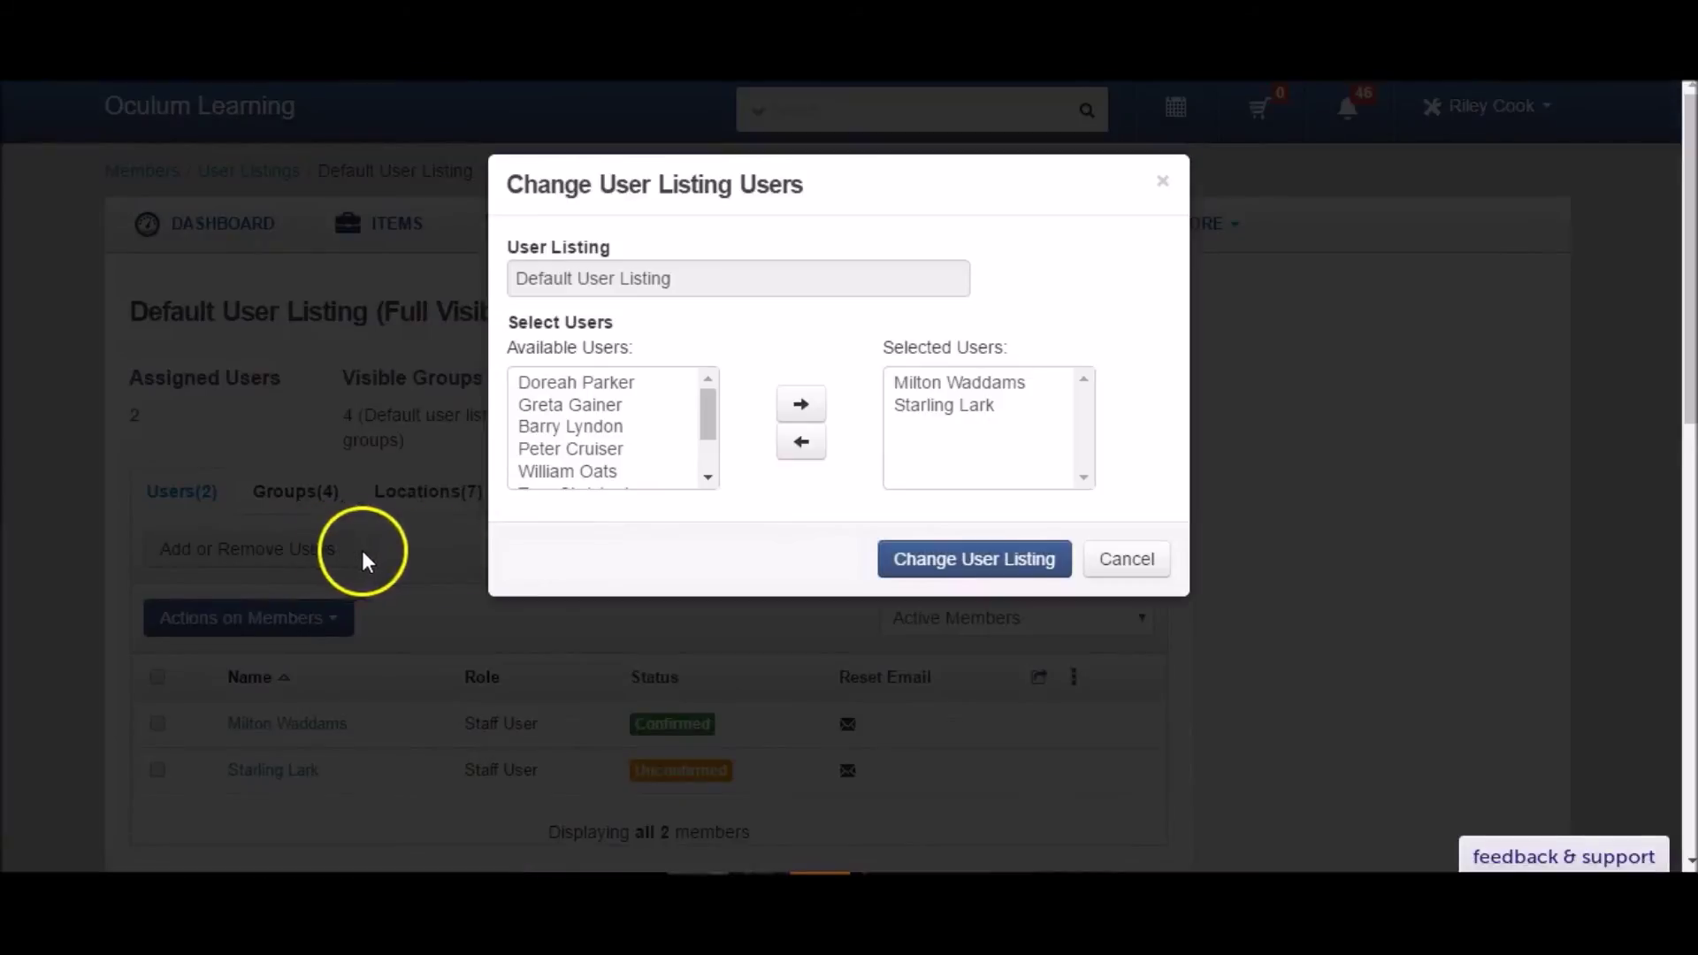
pyautogui.click(801, 441)
pyautogui.click(884, 561)
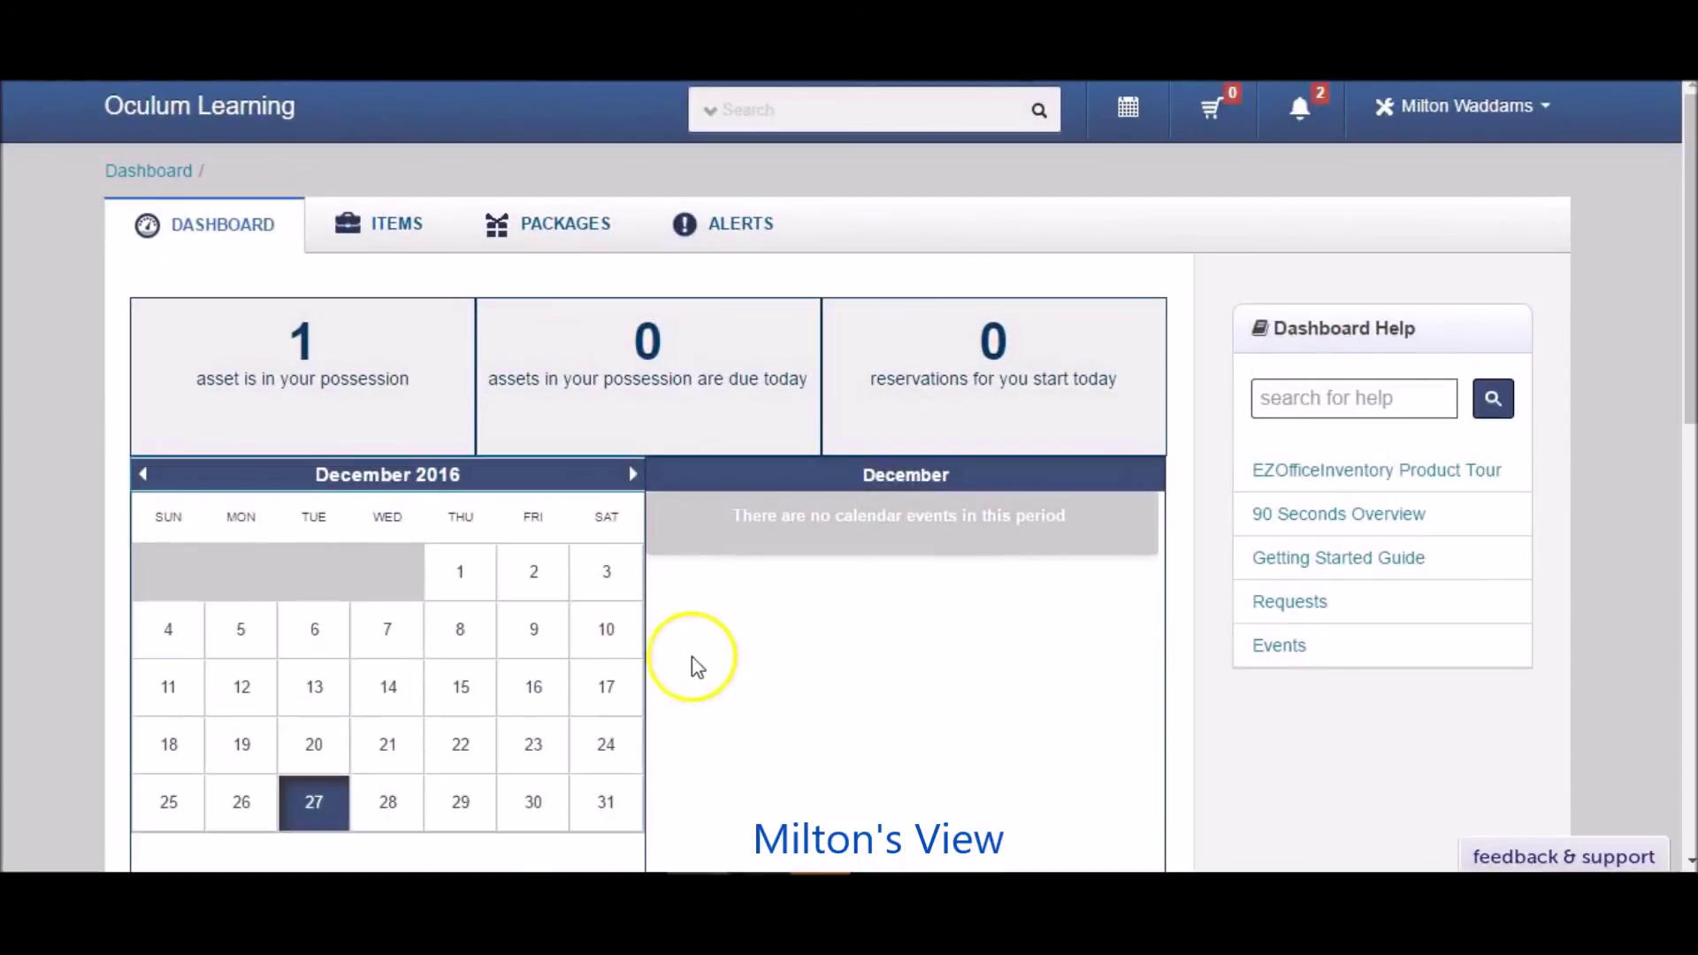
# Step: Confirm the member's Items now show only the Stapler, then re-select the member
pyautogui.click(397, 221)
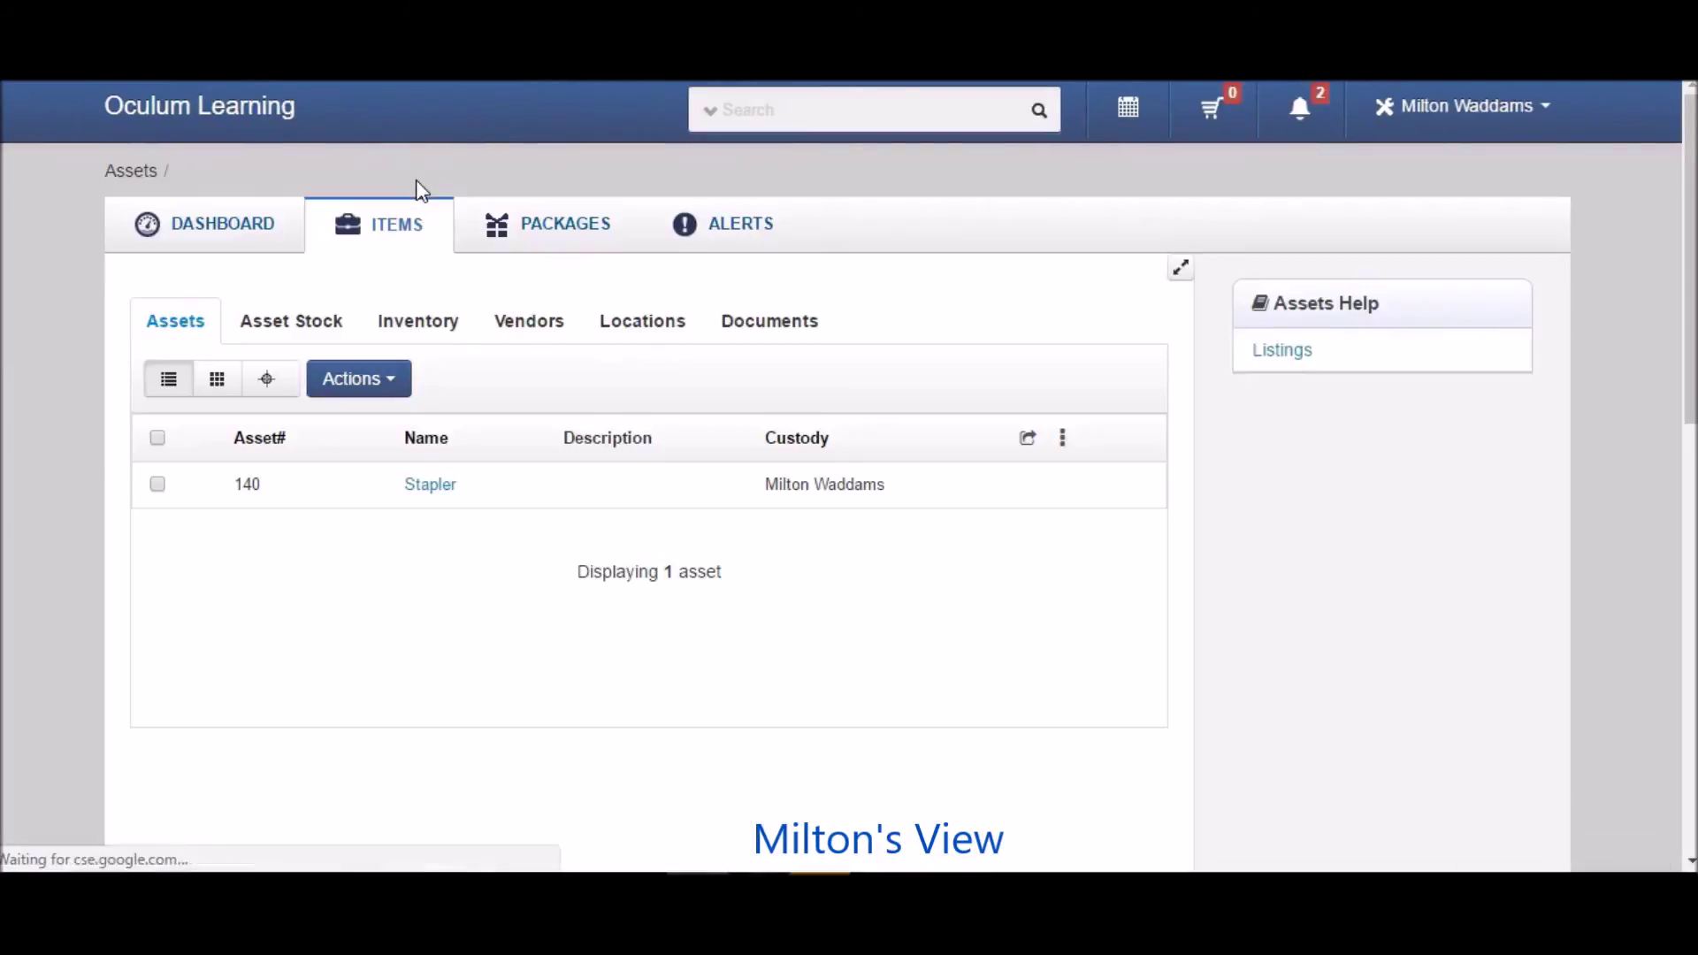
pyautogui.doubleClick(478, 482)
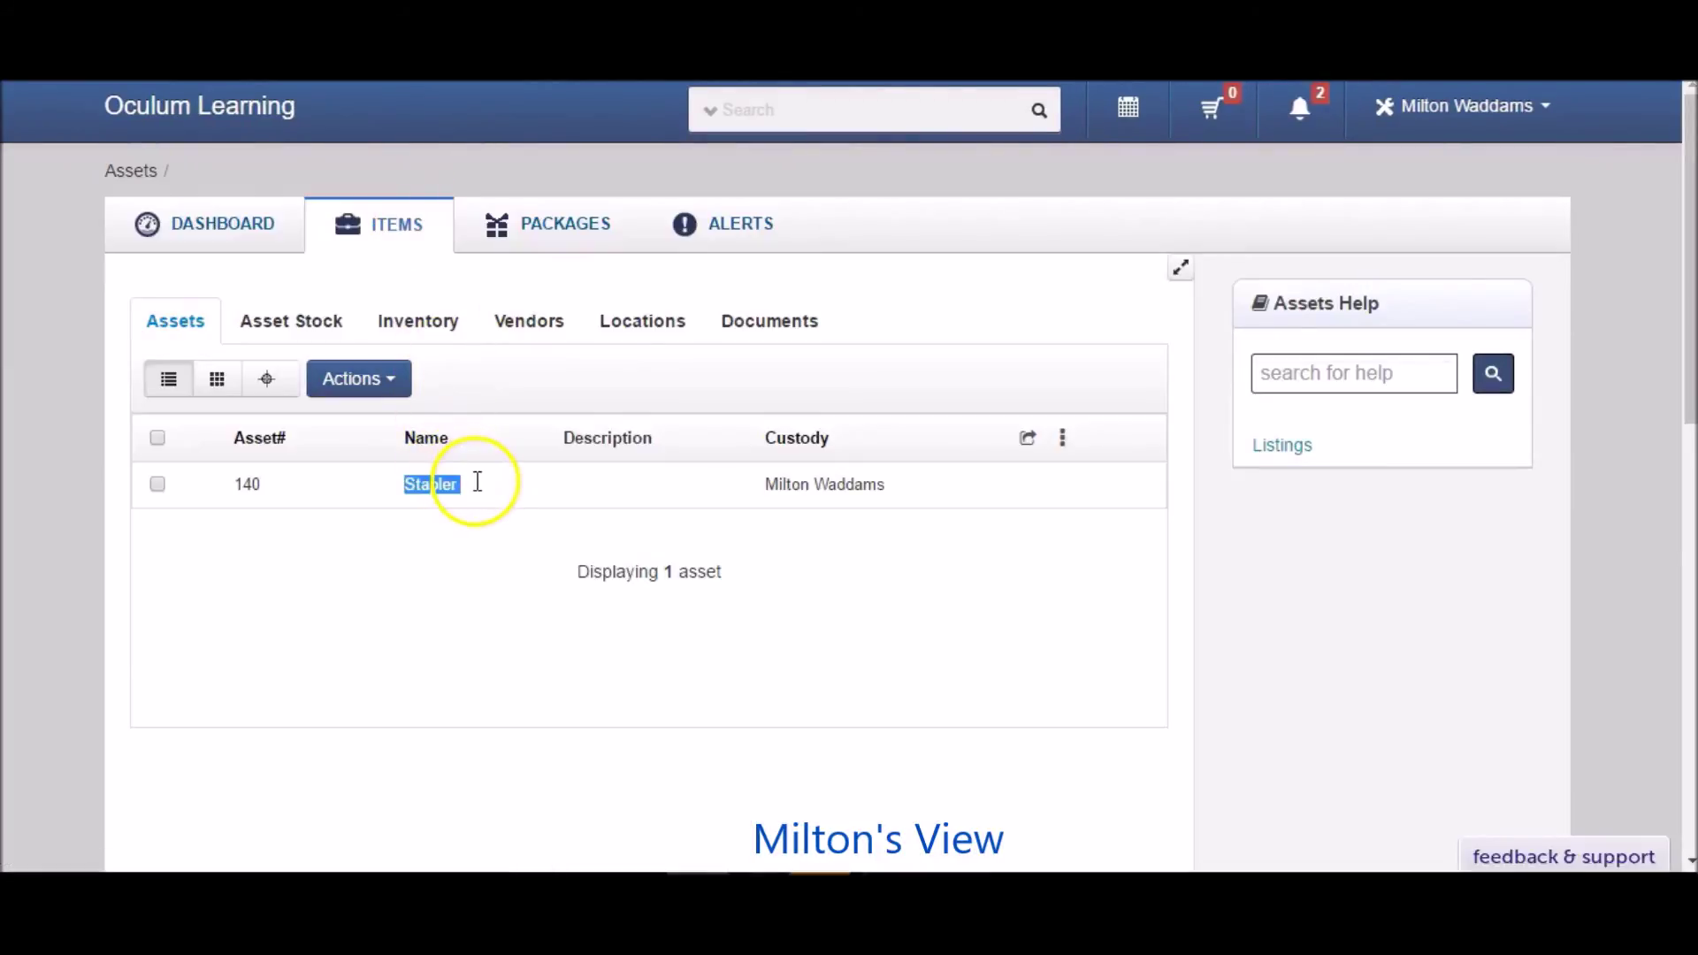
pyautogui.click(476, 489)
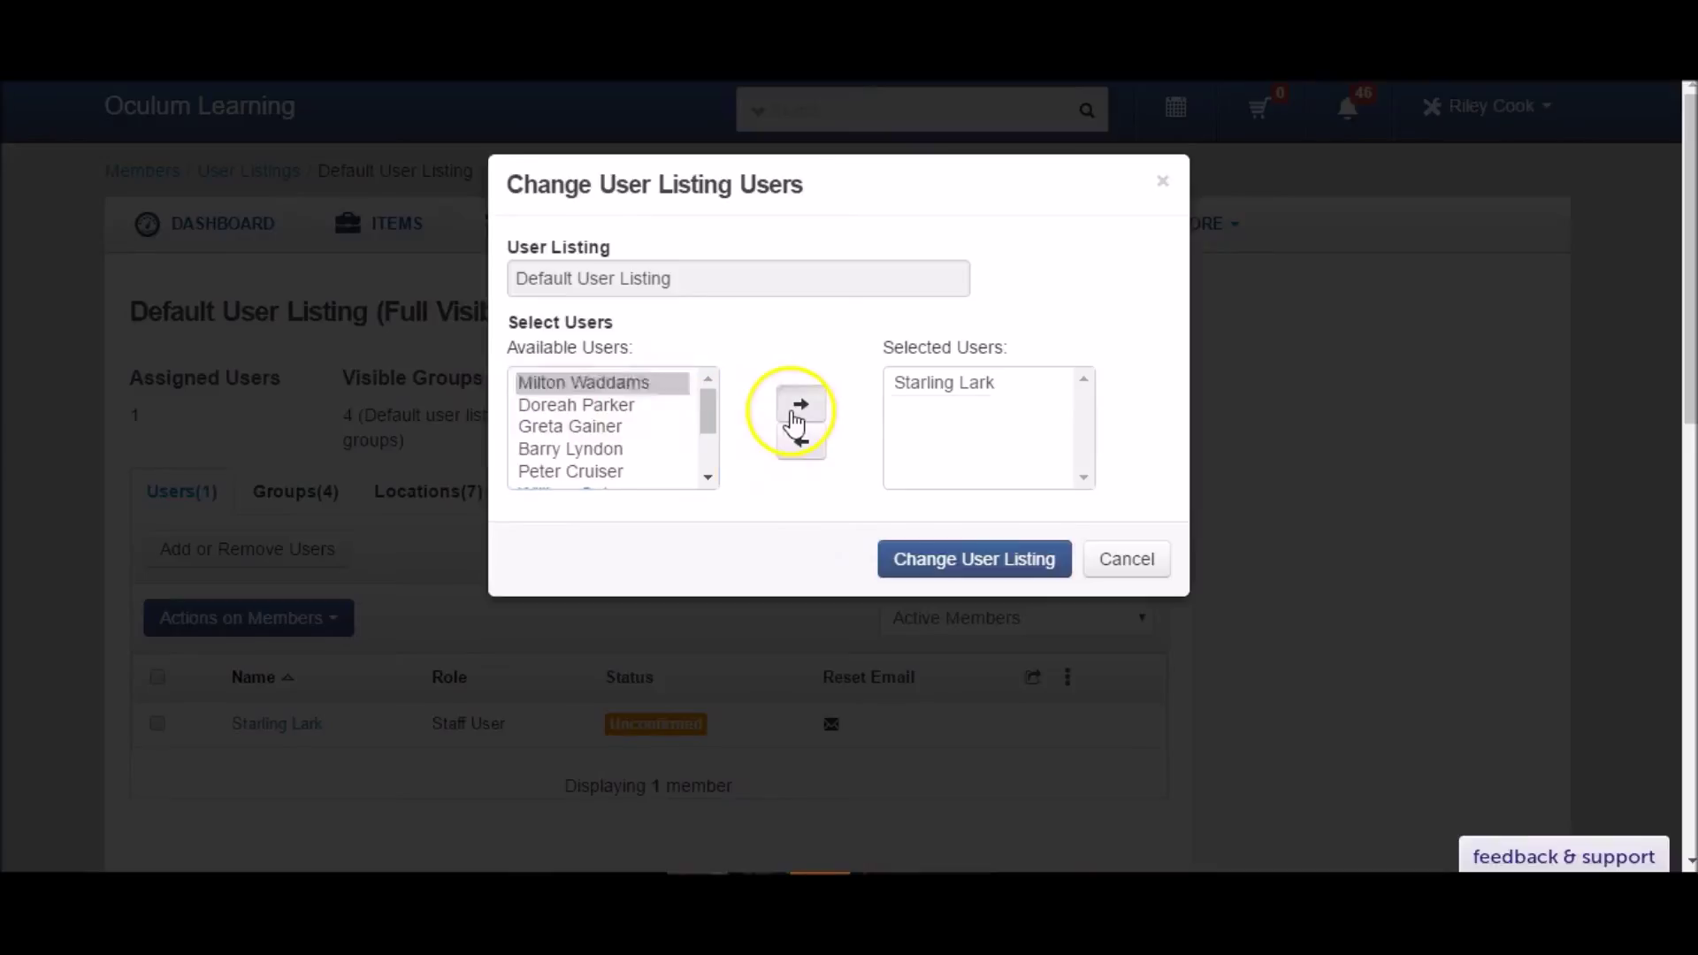
# Step: Move the member back into Default User Listing's selected users, then review his full asset list
pyautogui.click(796, 407)
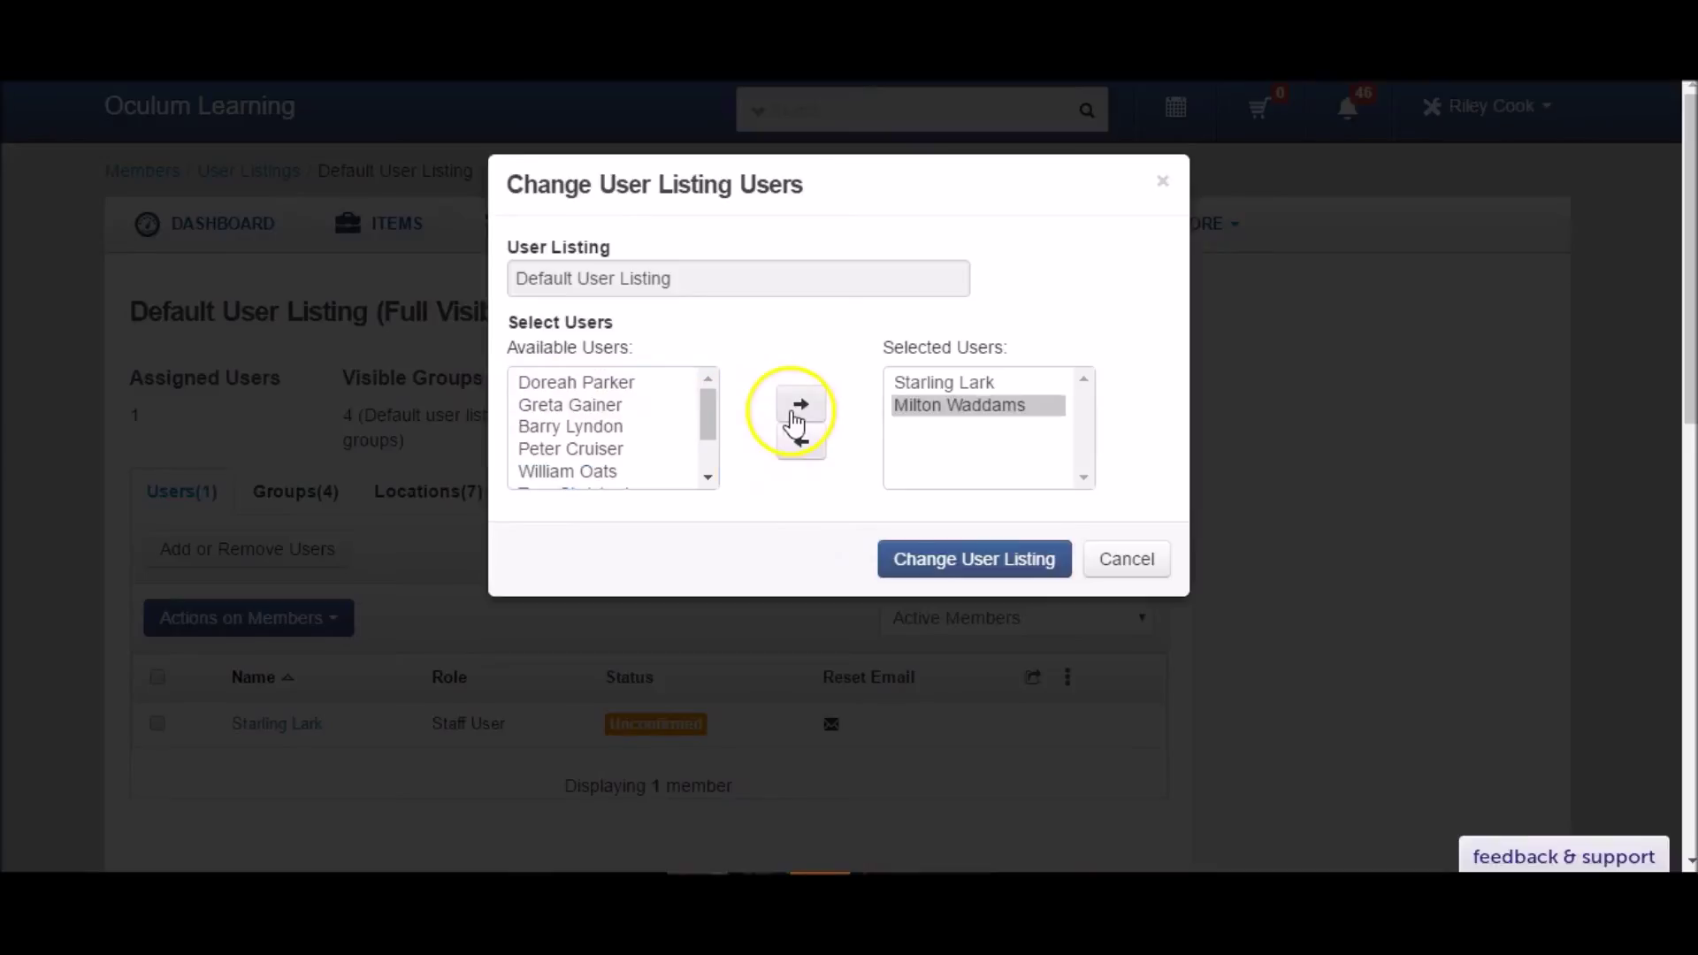
pyautogui.click(906, 579)
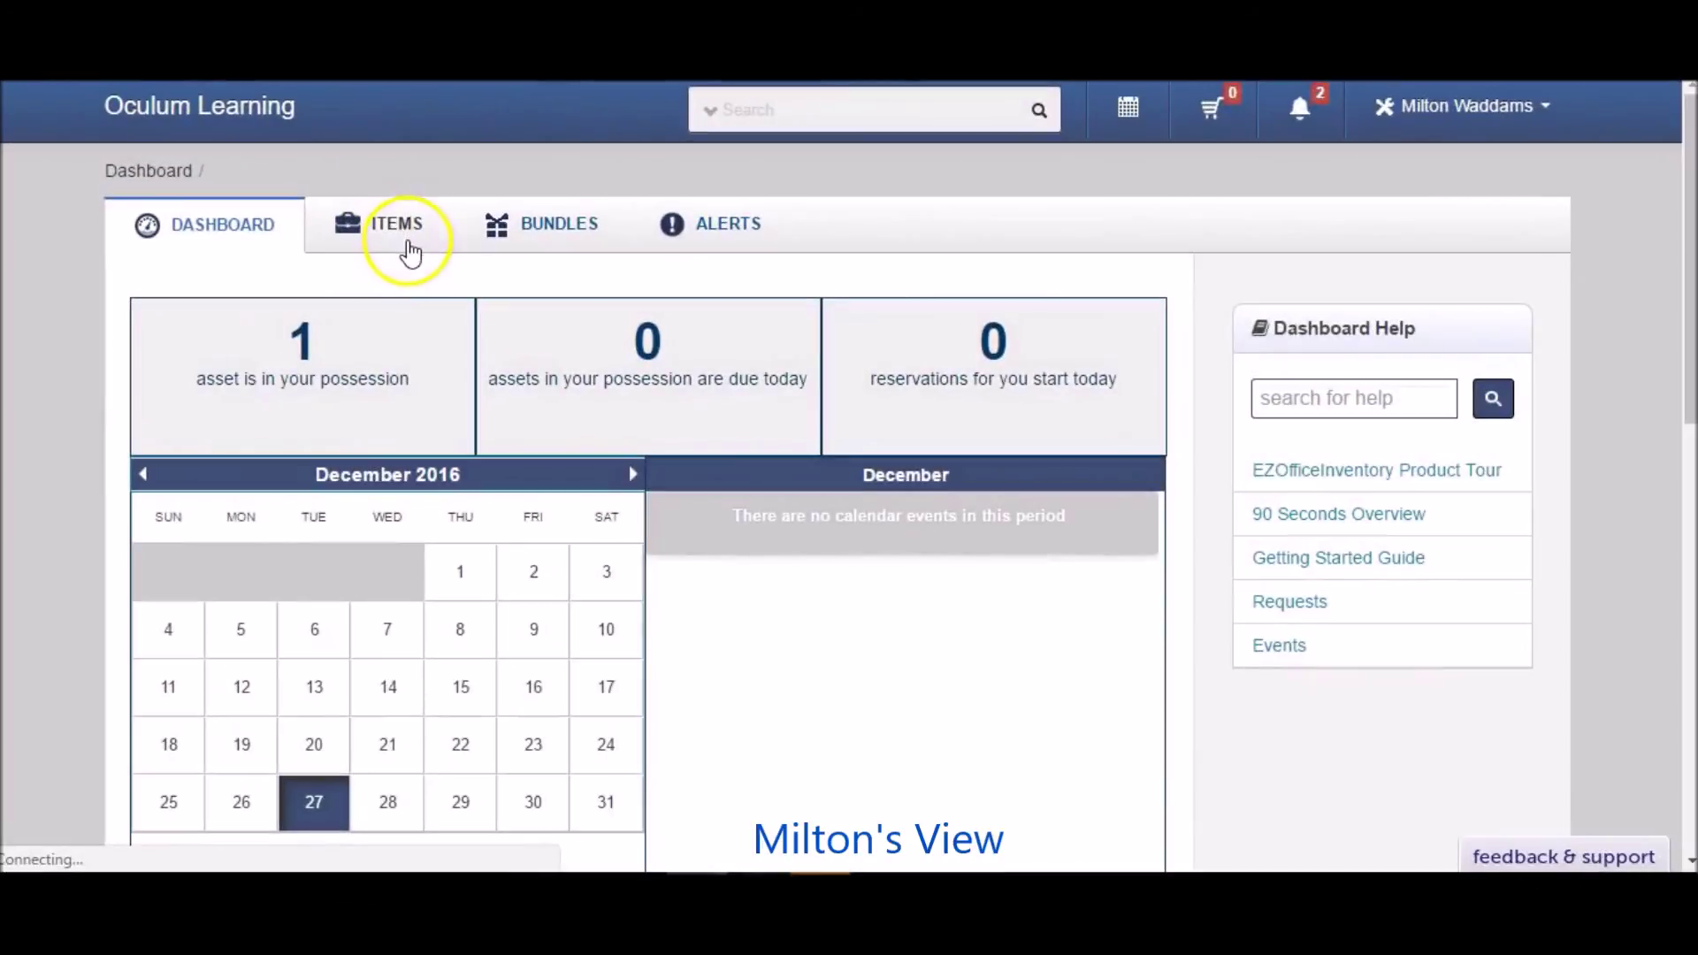
pyautogui.click(421, 258)
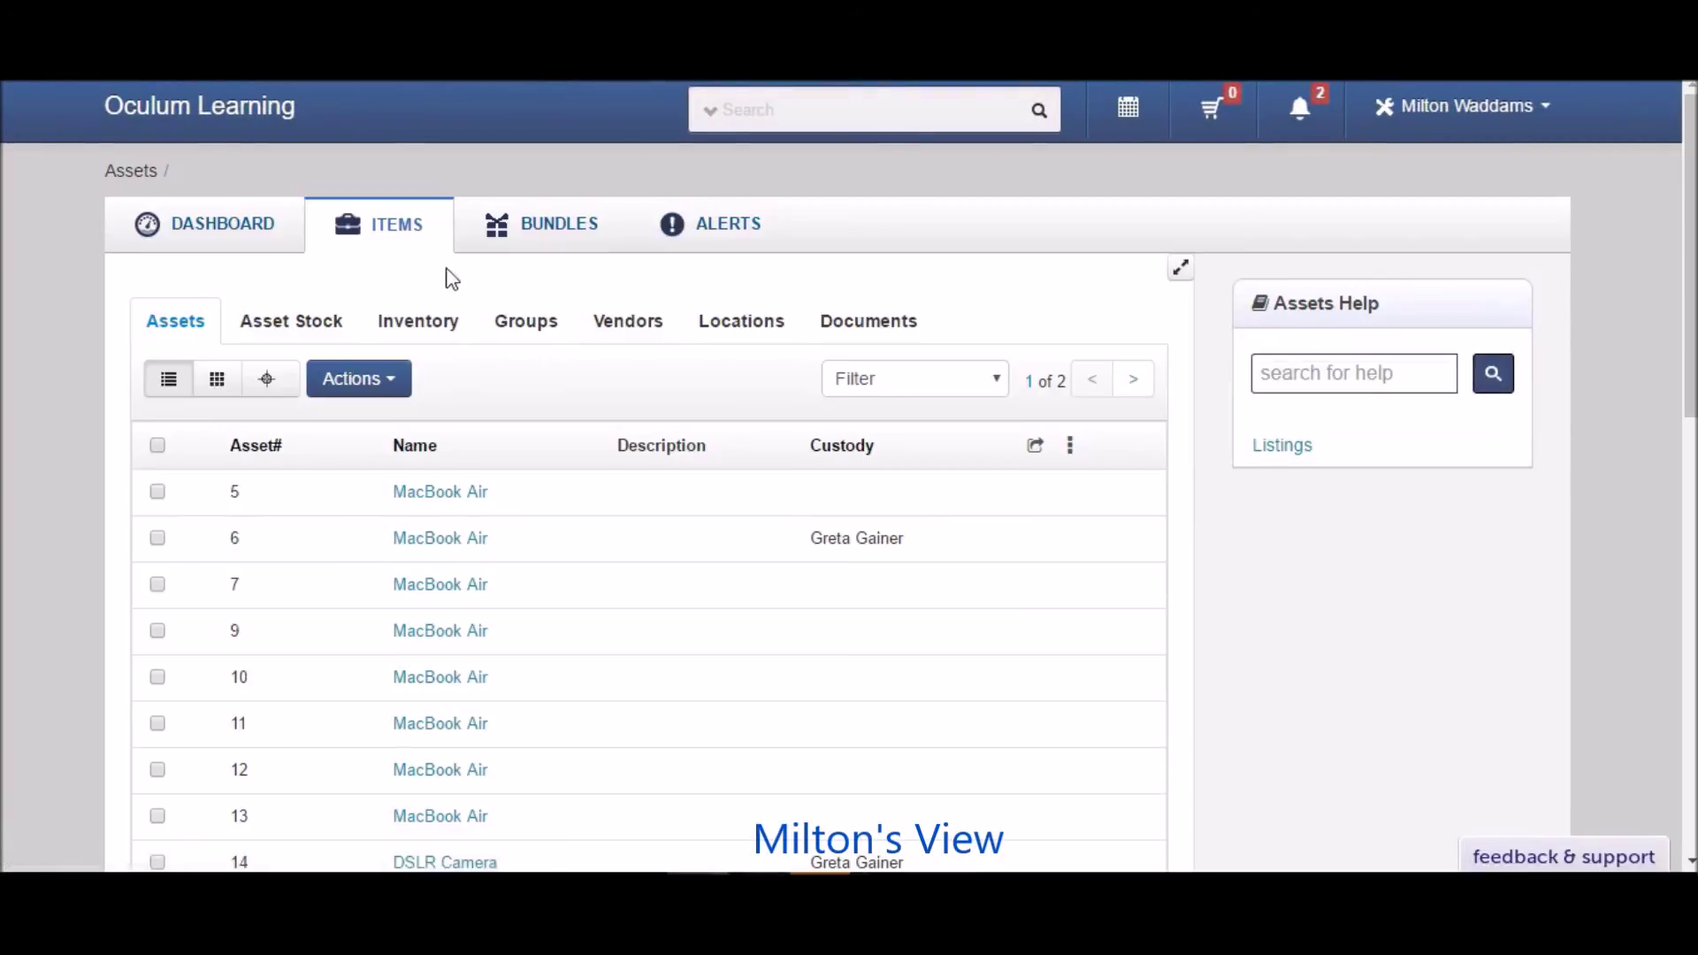
pyautogui.moveTo(1687, 205); pyautogui.dragTo(1687, 539)
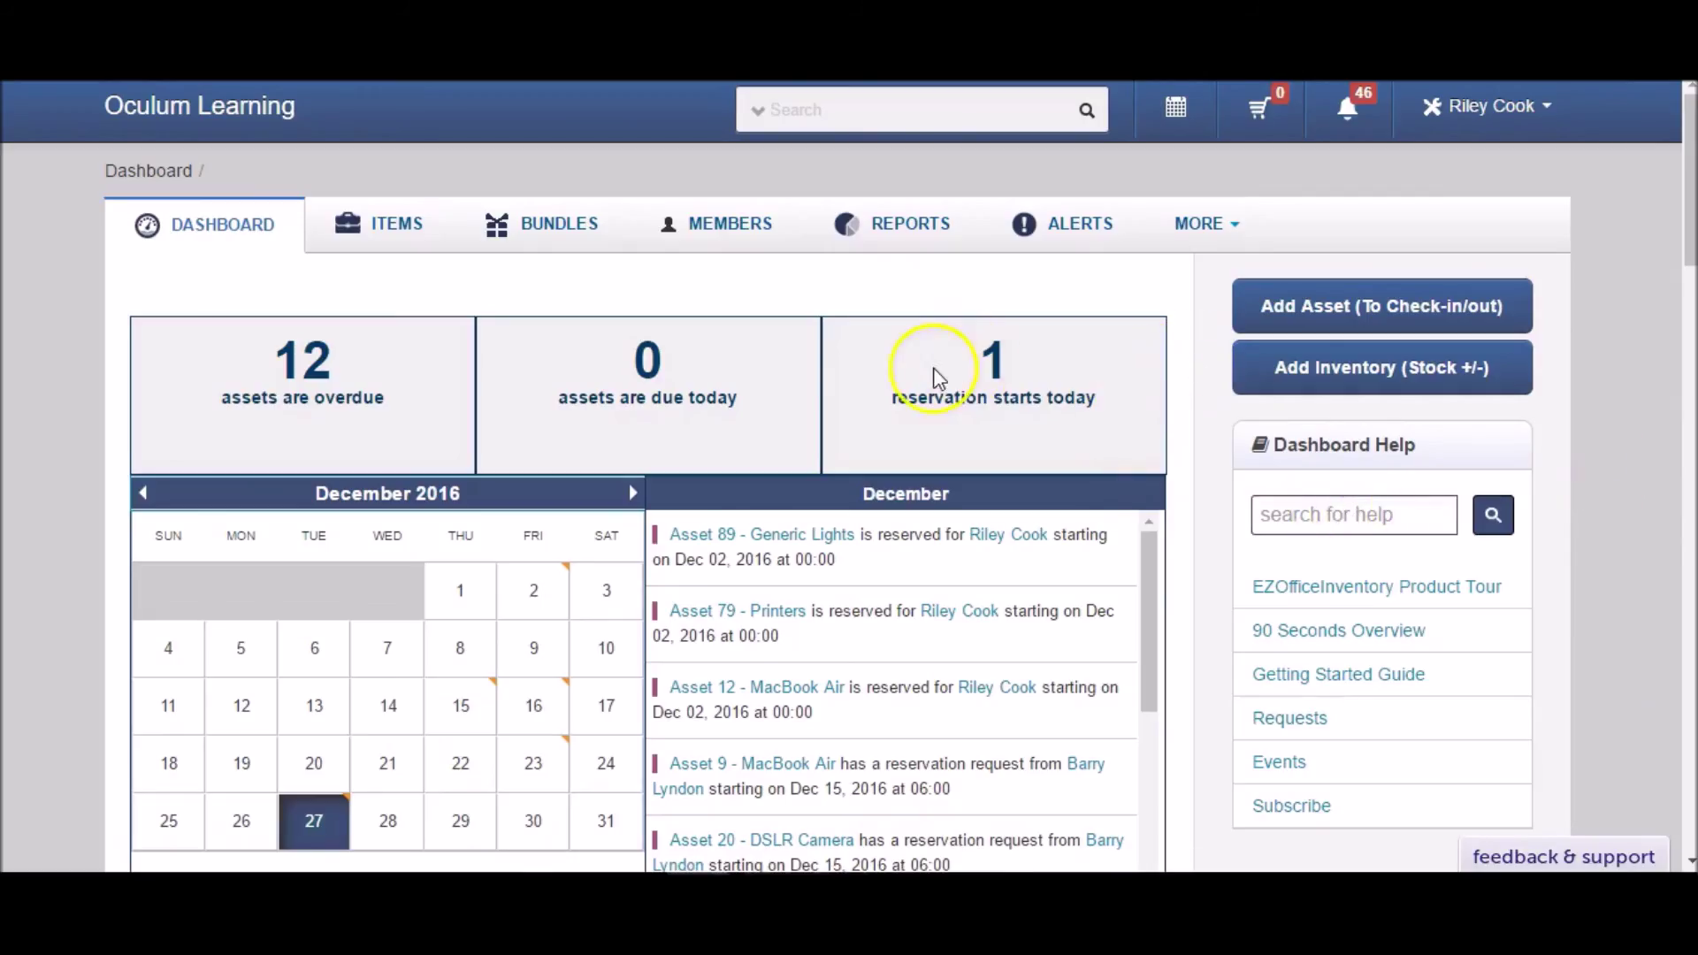
# Step: Open the Staff User's details page from the Members list
pyautogui.click(724, 223)
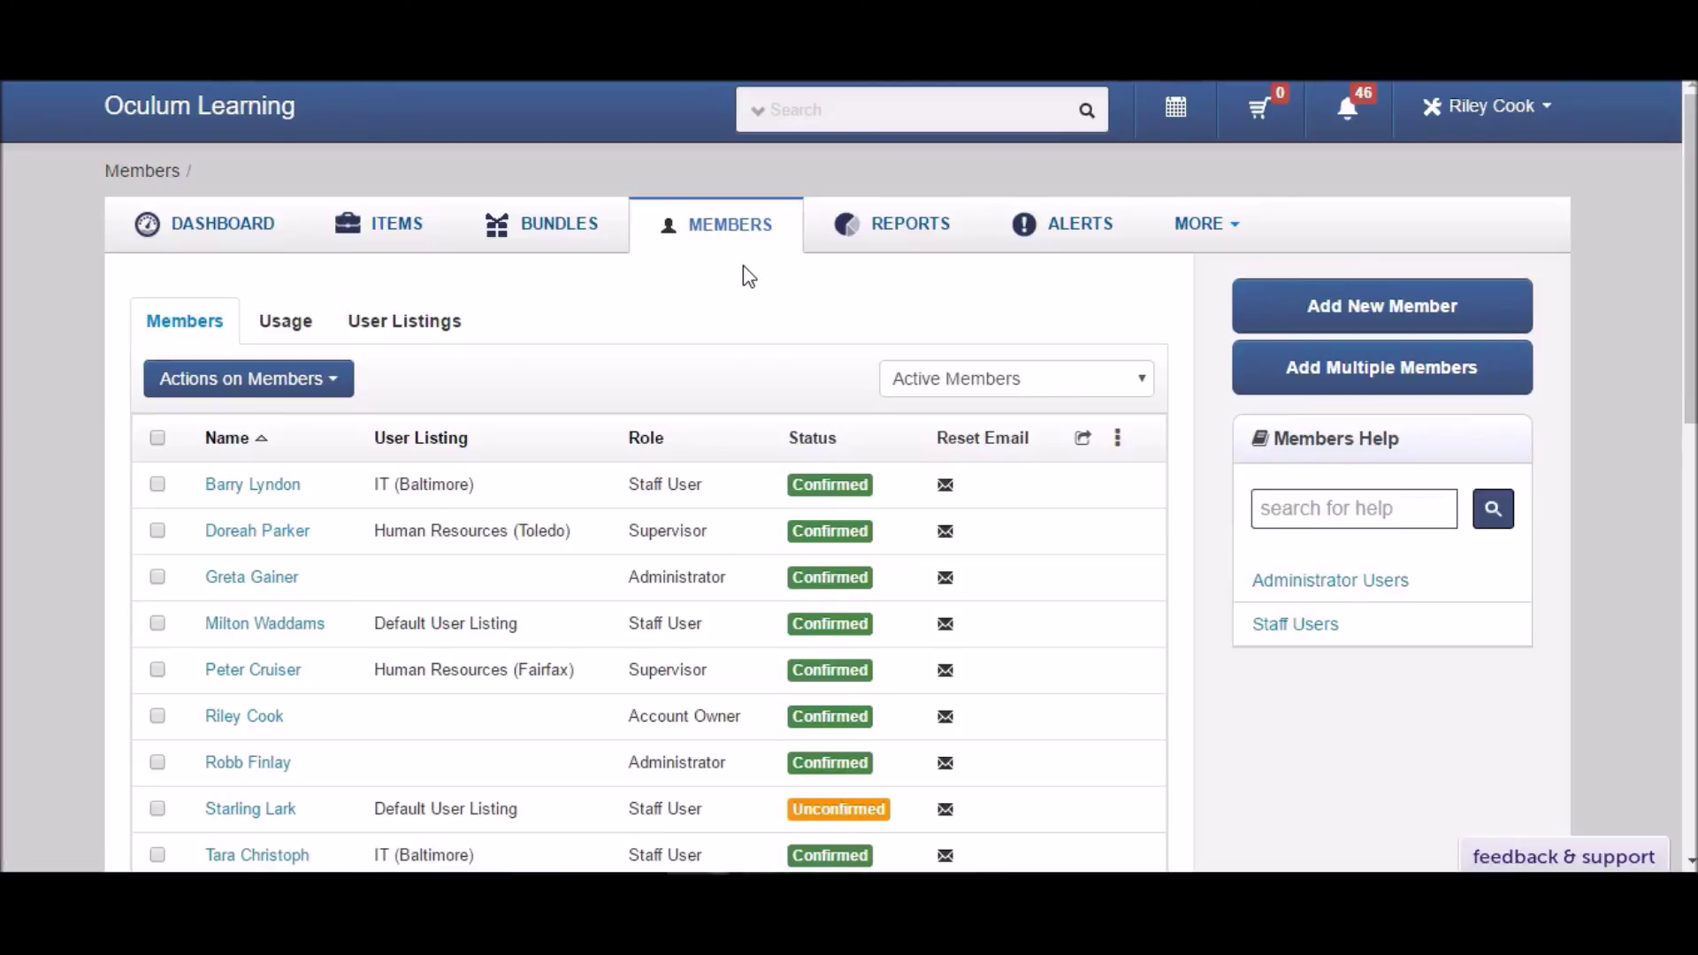
pyautogui.click(302, 624)
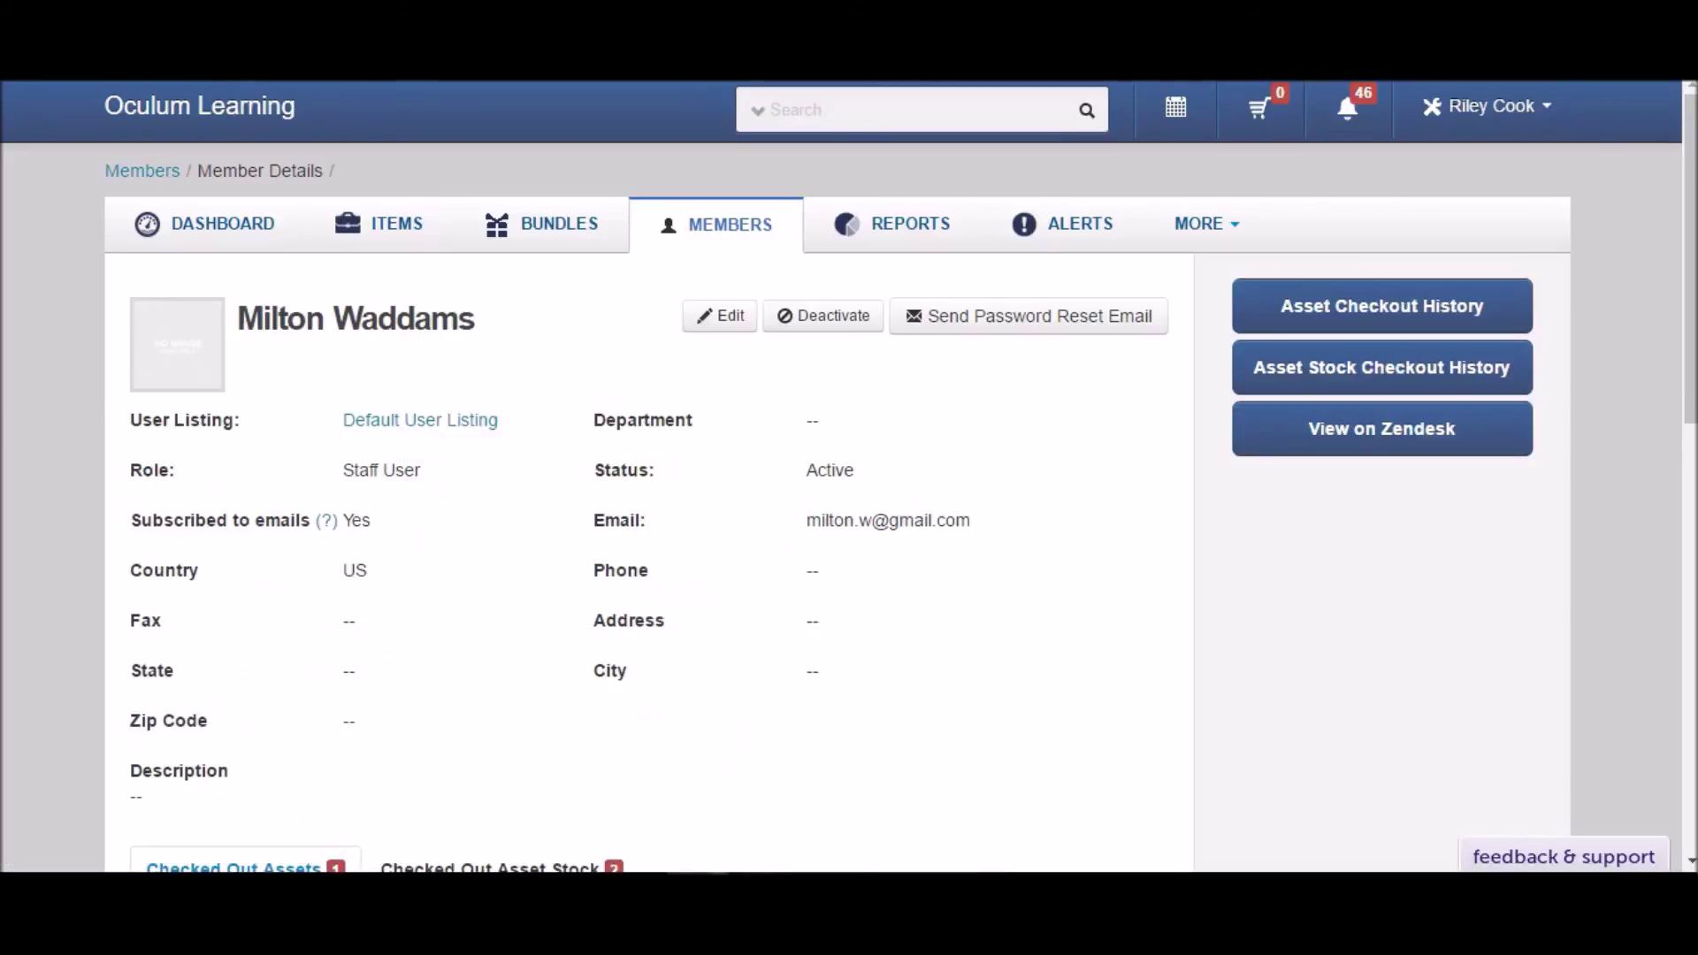
# Step: Change the member's role to Supervisor on the Default User Listing and submit
pyautogui.click(718, 329)
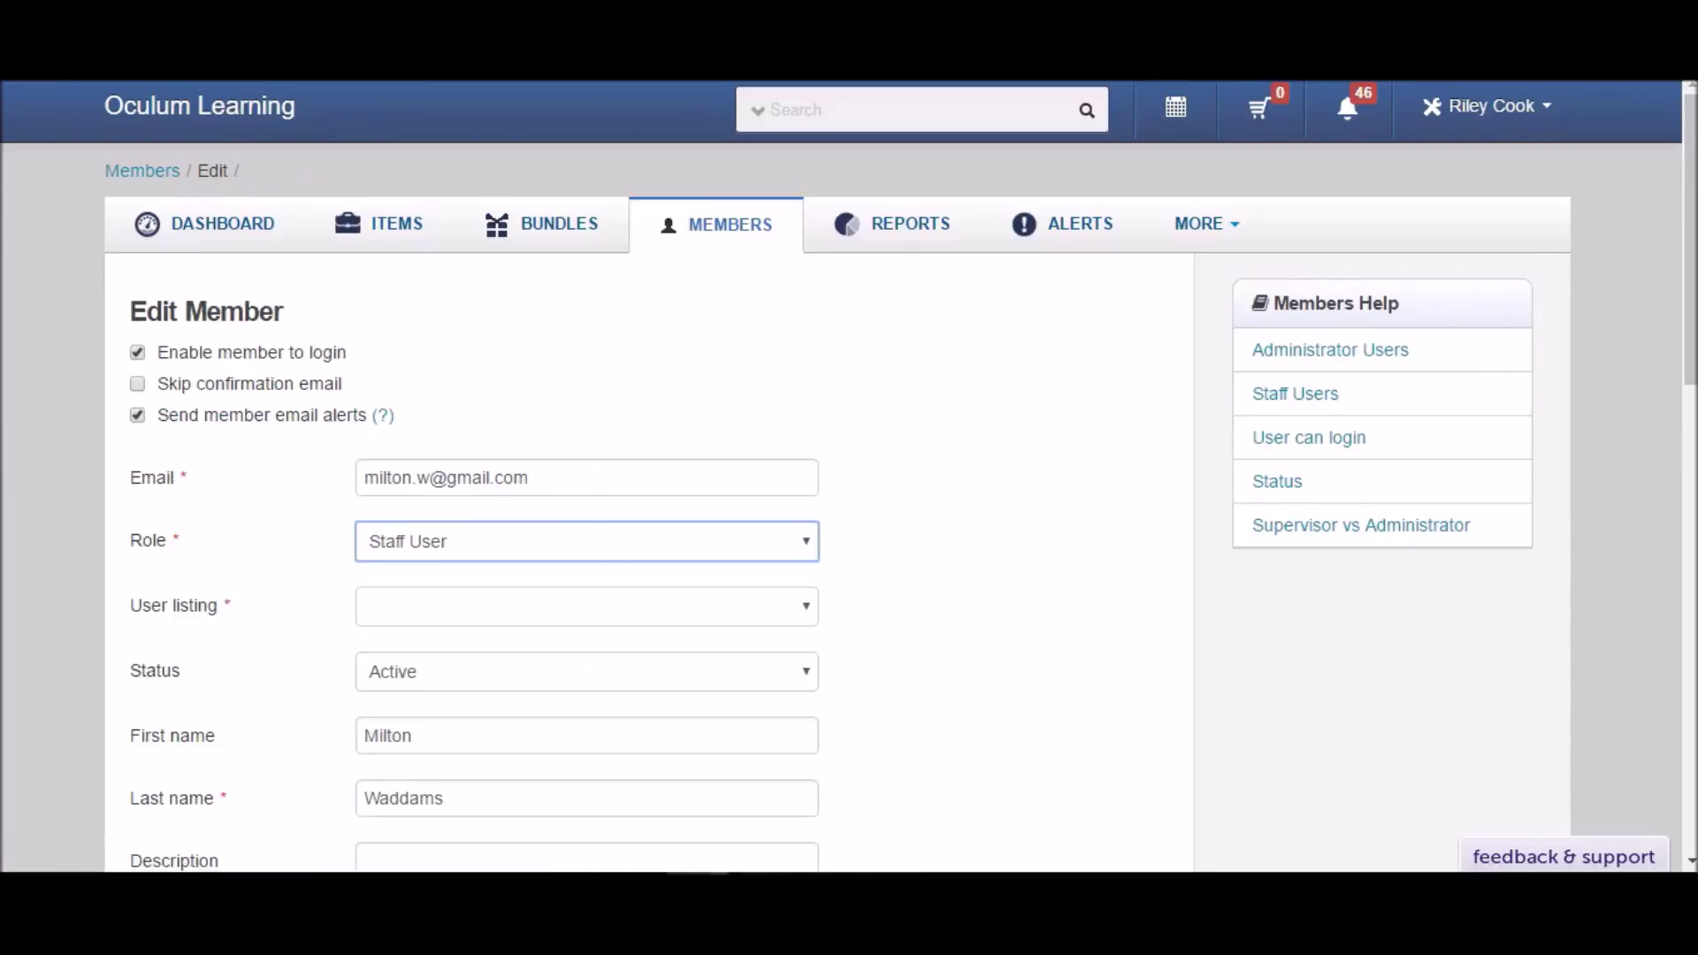
pyautogui.click(787, 553)
pyautogui.click(779, 575)
pyautogui.click(770, 610)
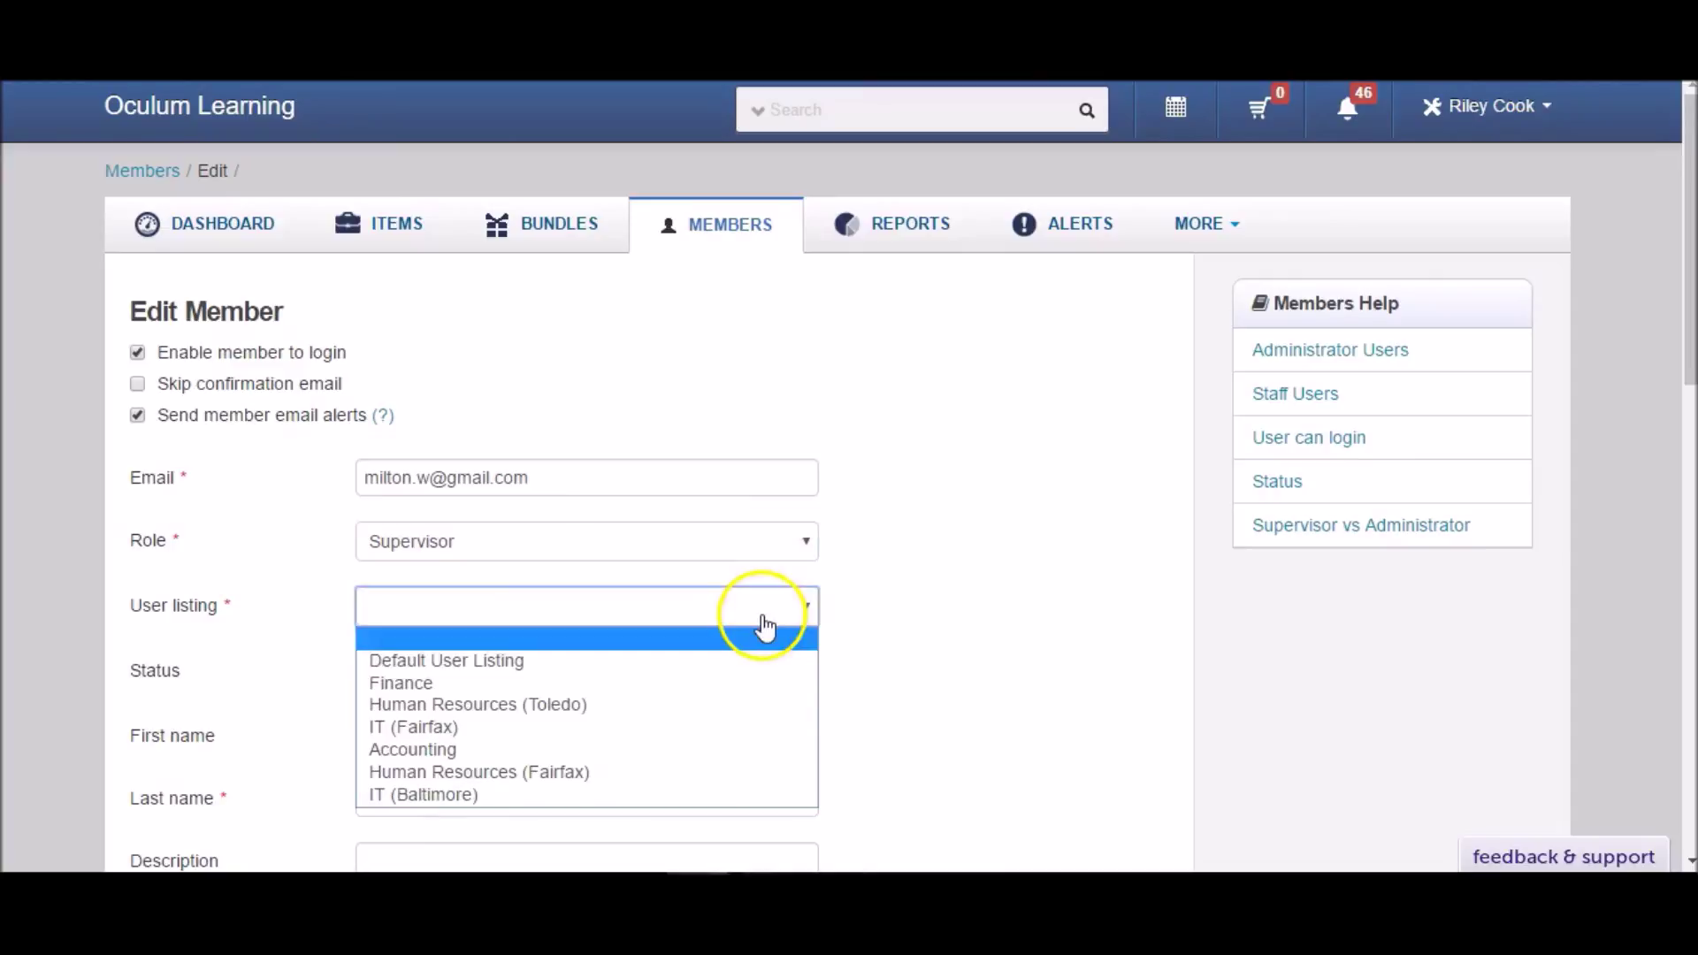
pyautogui.click(743, 661)
pyautogui.scroll(-14, 838, 735)
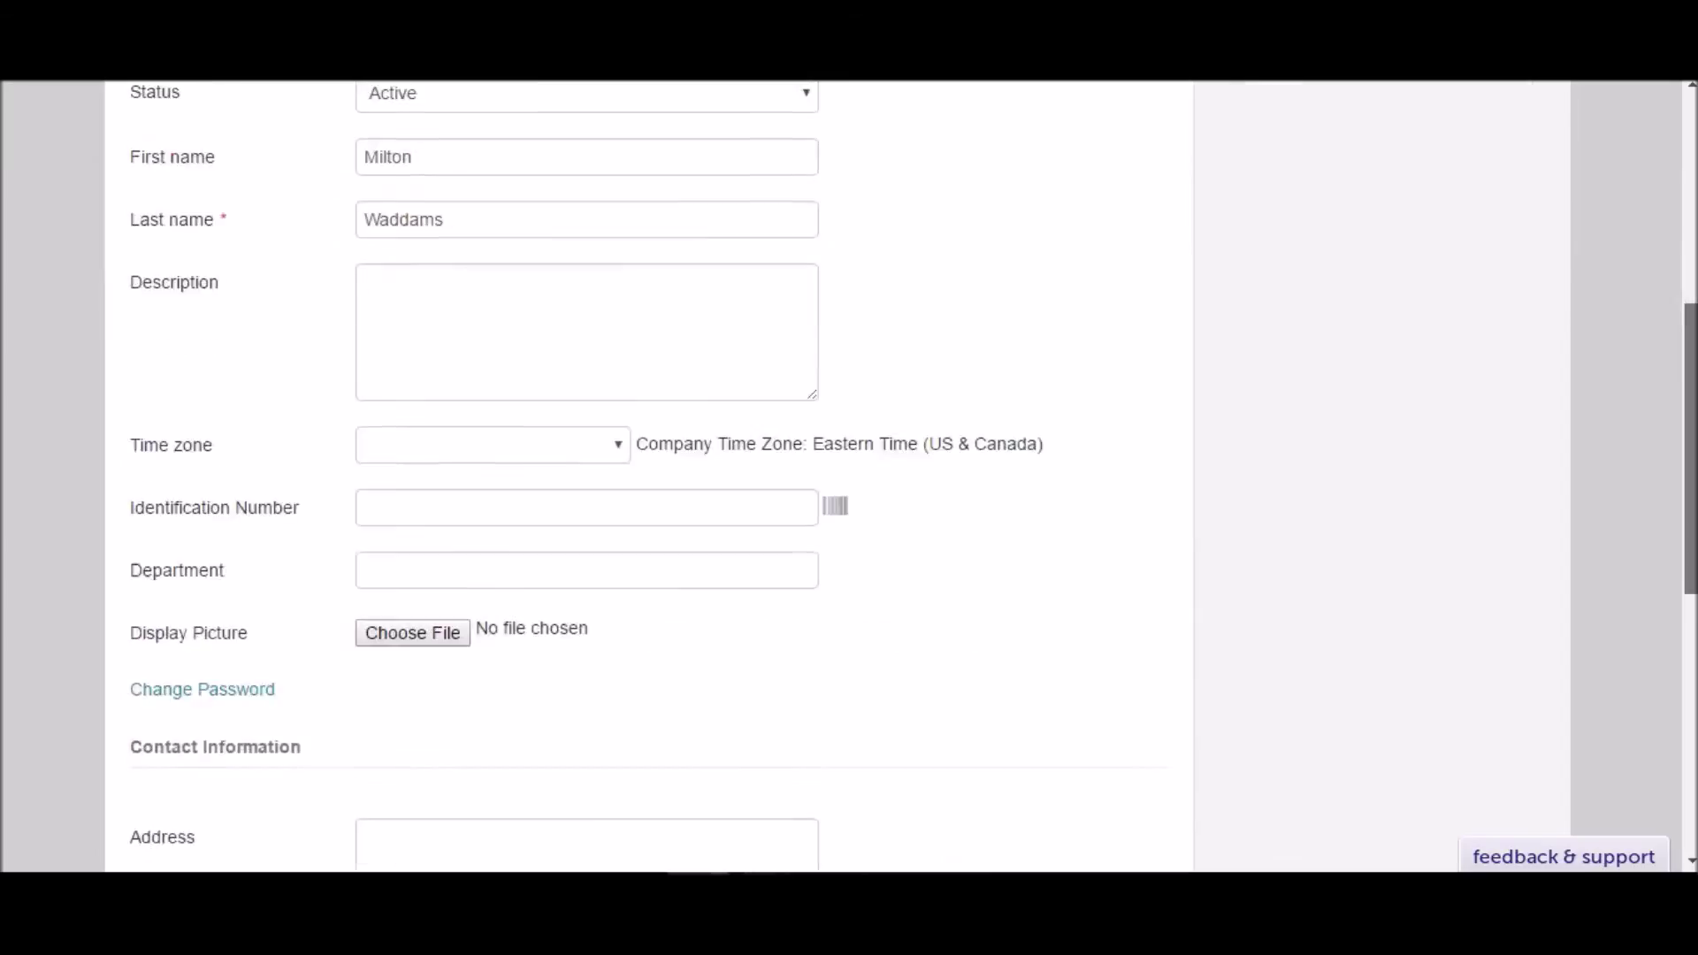
pyautogui.click(203, 741)
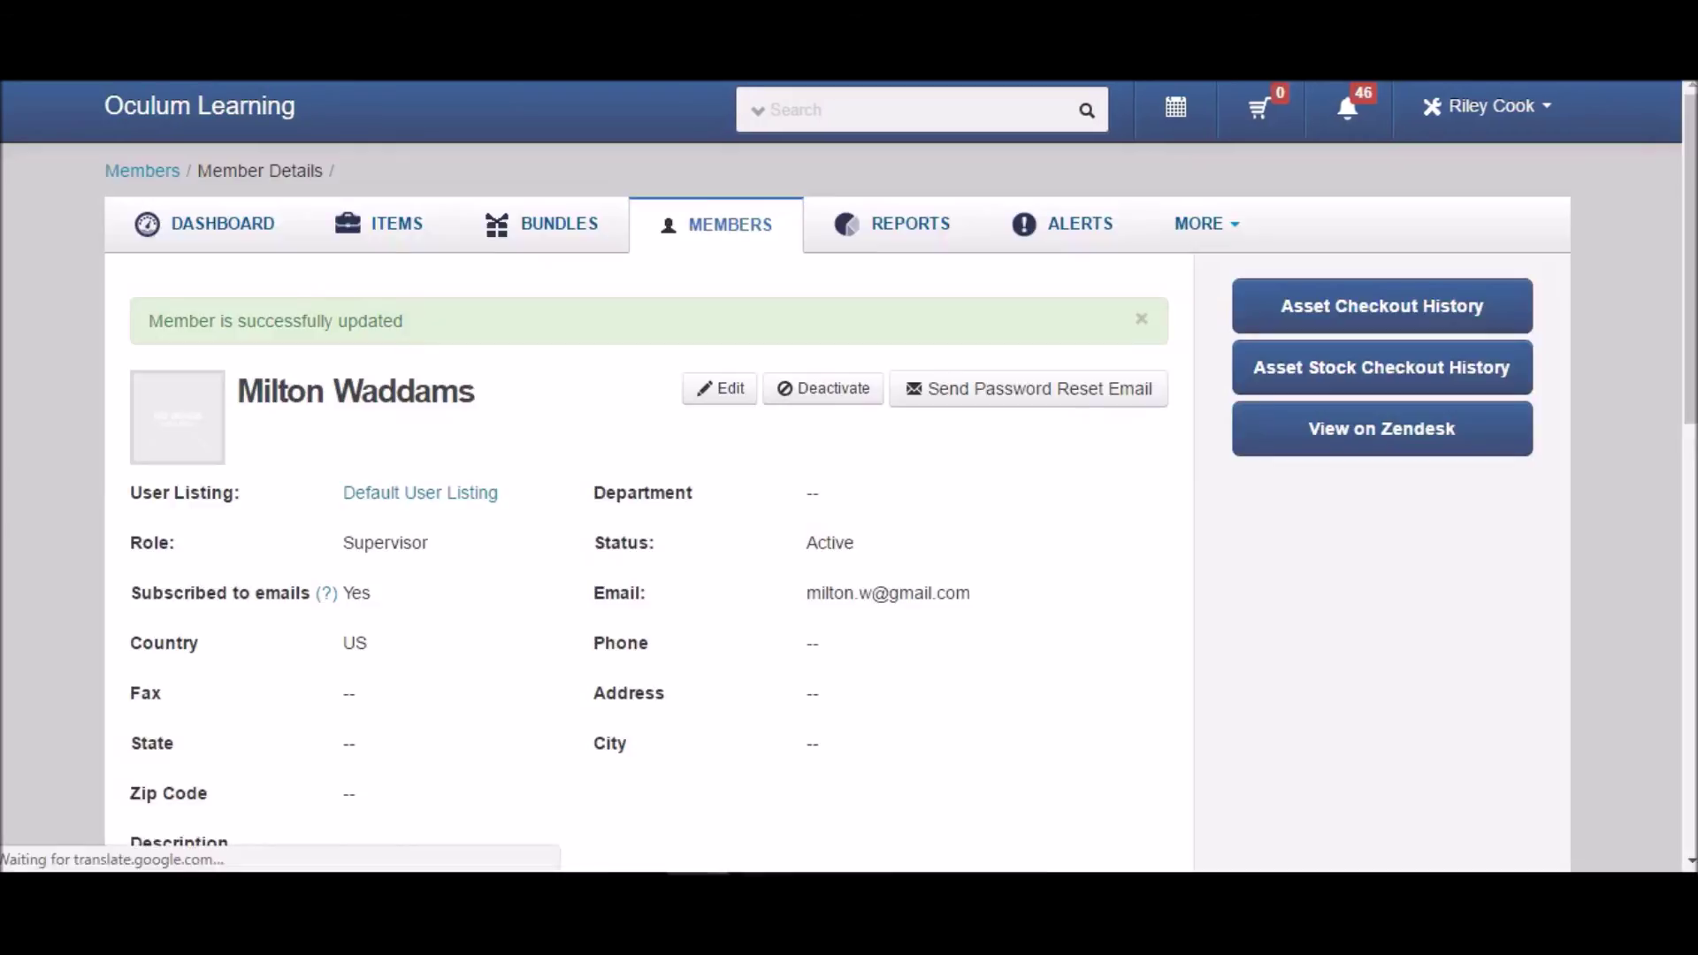